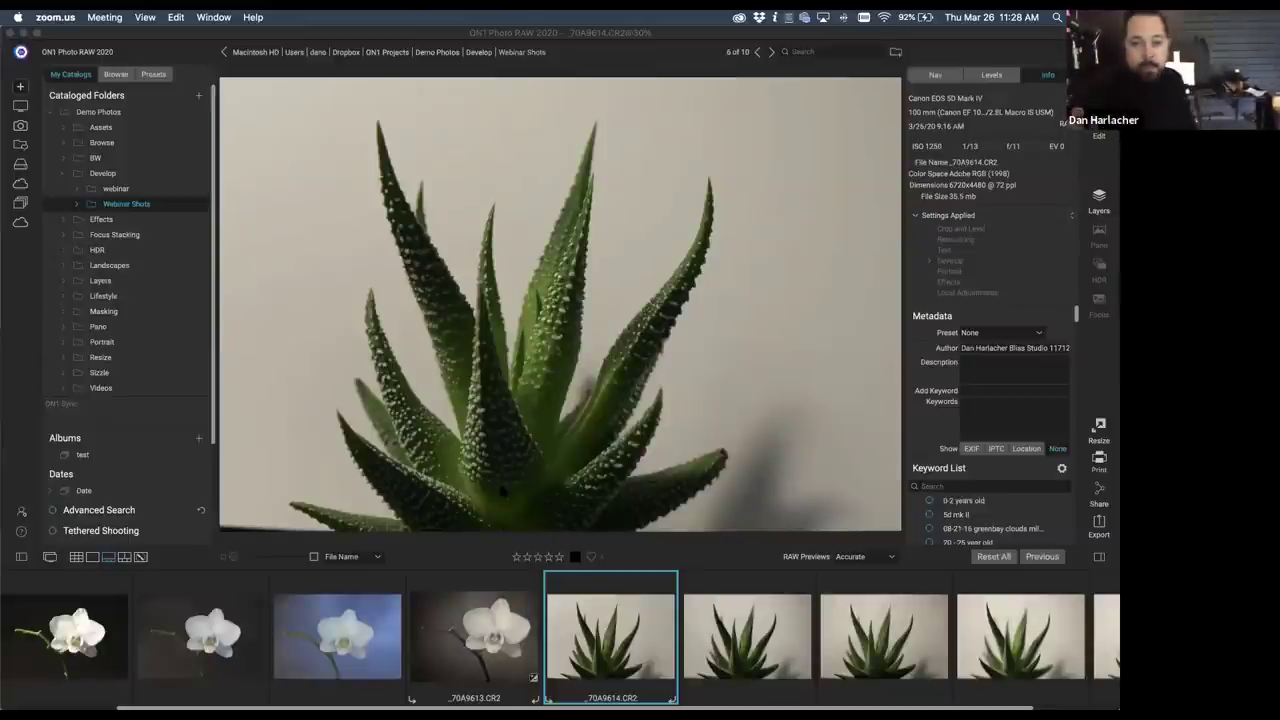
Step: Compare the succulent shots _70A9615.CR2 through _70A9618.CR2, checking focus and lighting between the last two
click(742, 643)
click(742, 643)
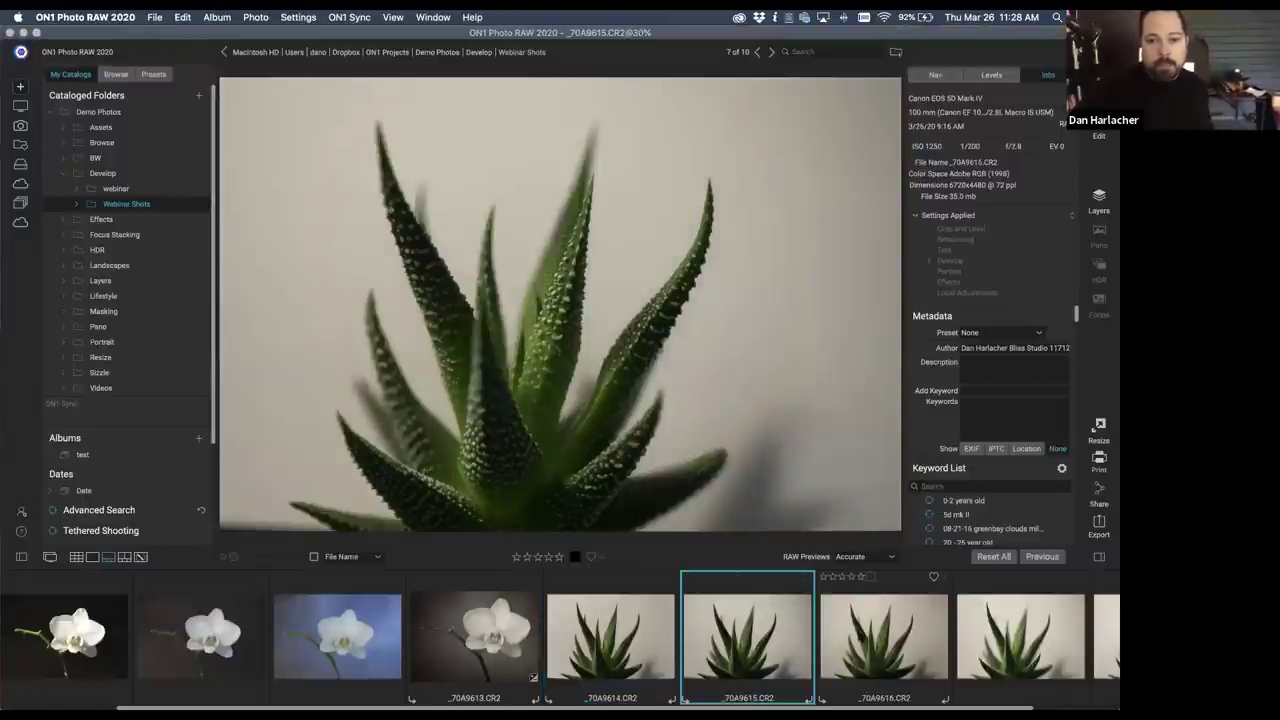
click(876, 643)
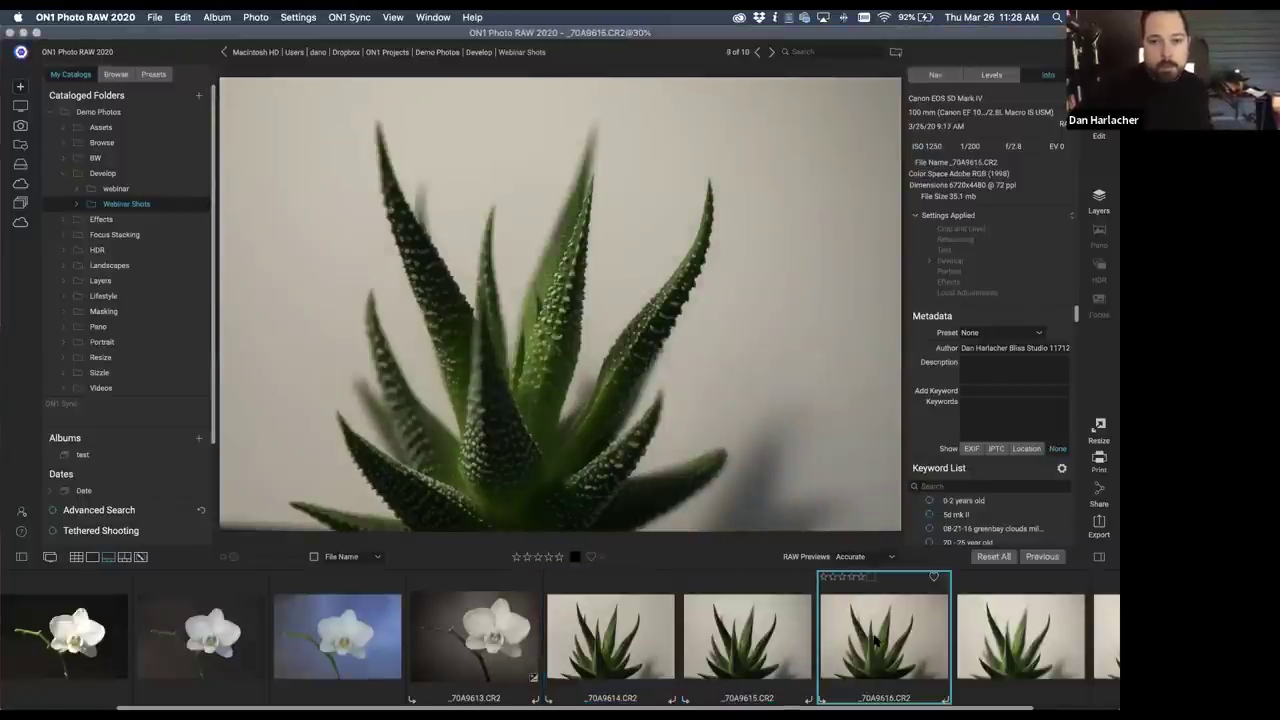
click(977, 640)
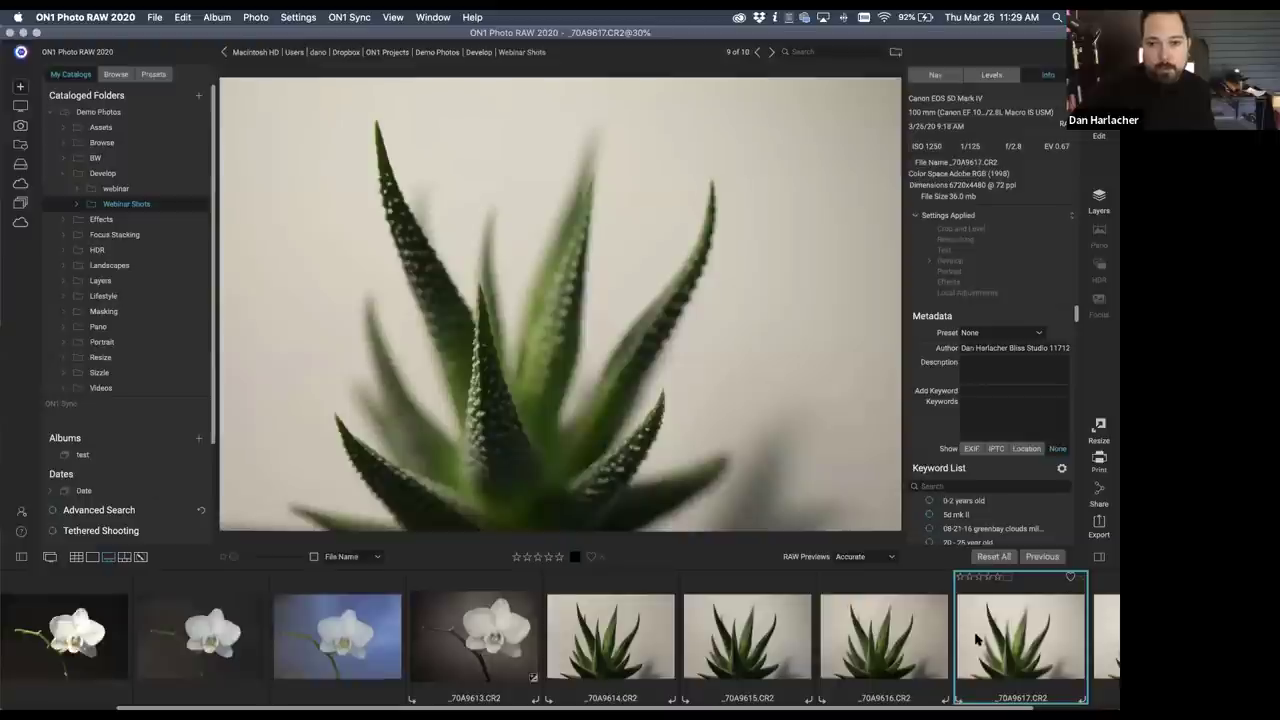
scroll(977, 640, right, 2)
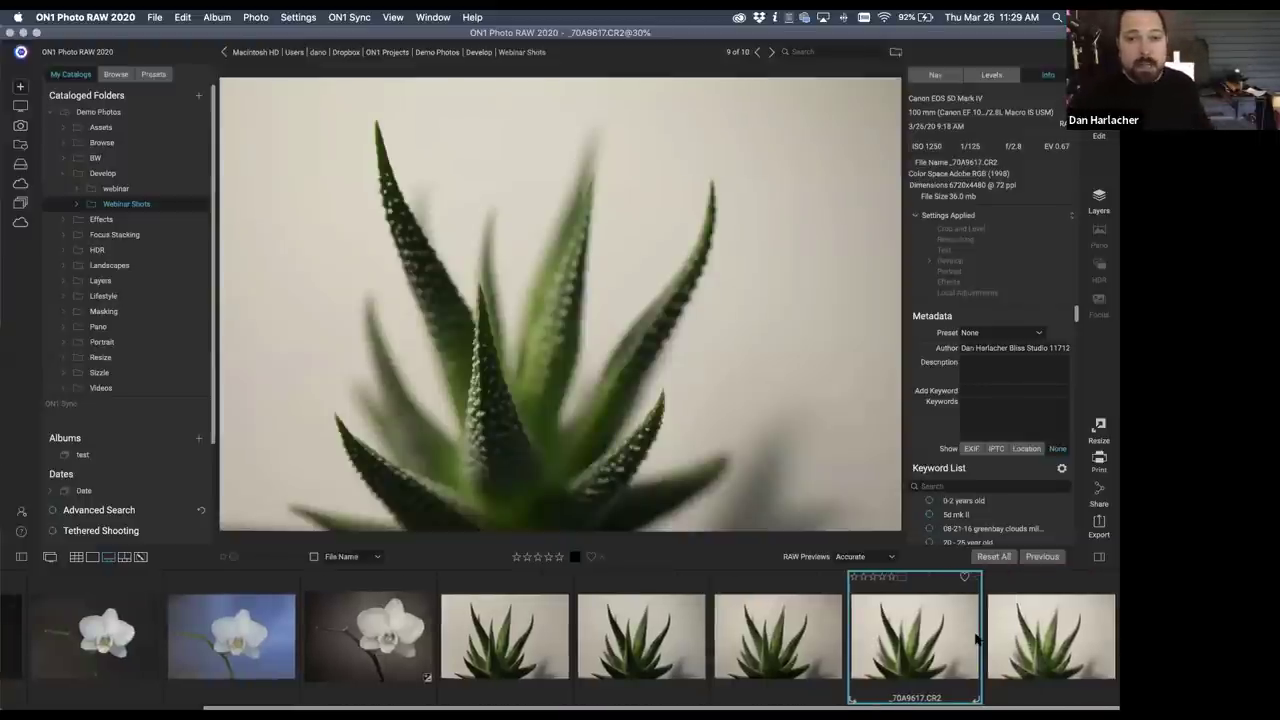
click(1048, 640)
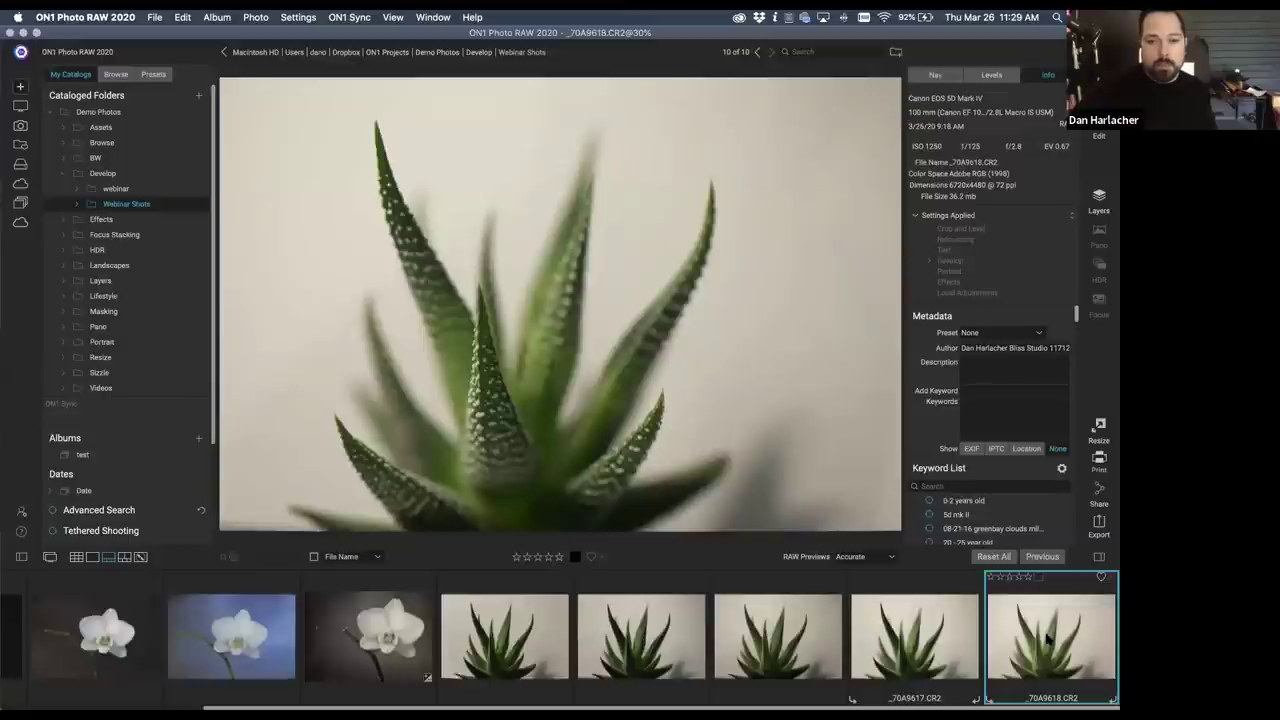
key(Left)
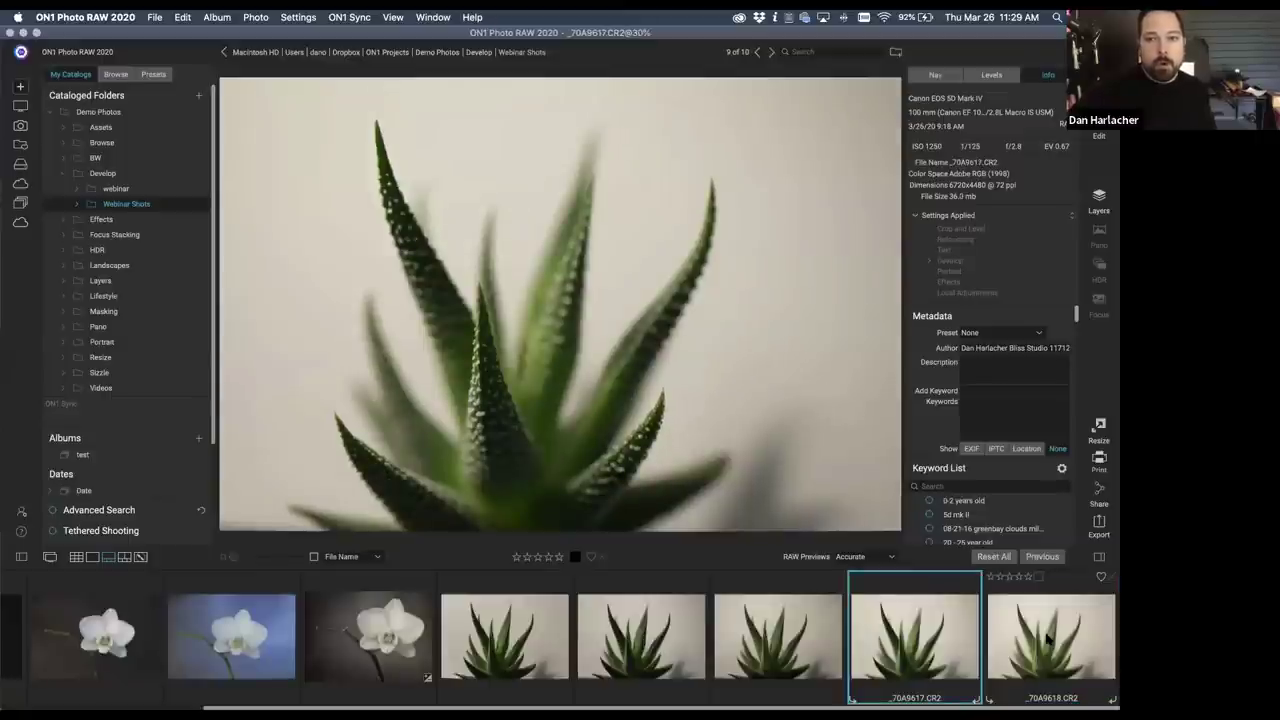
key(Right)
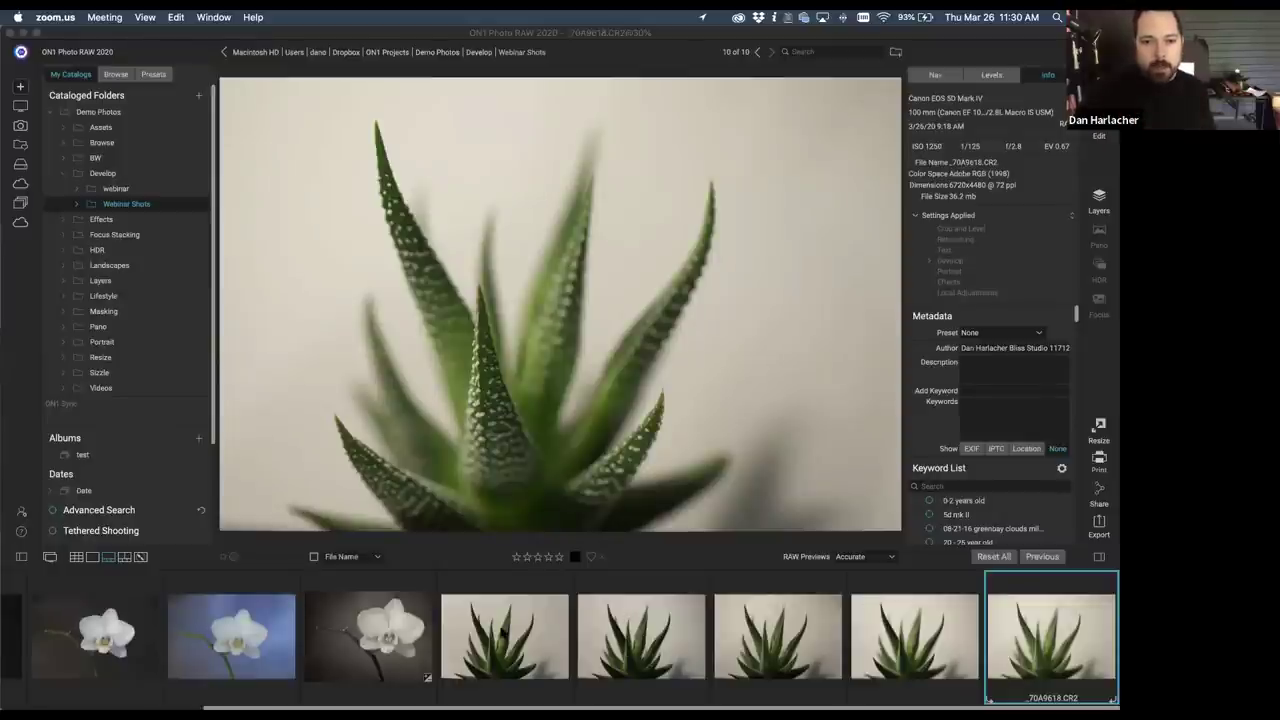
Step: Compare _70A9614.CR2 with _70A9615.CR2 for depth of field, and go through the remaining succulent shots up to _70A9618.CR2
click(503, 632)
click(503, 632)
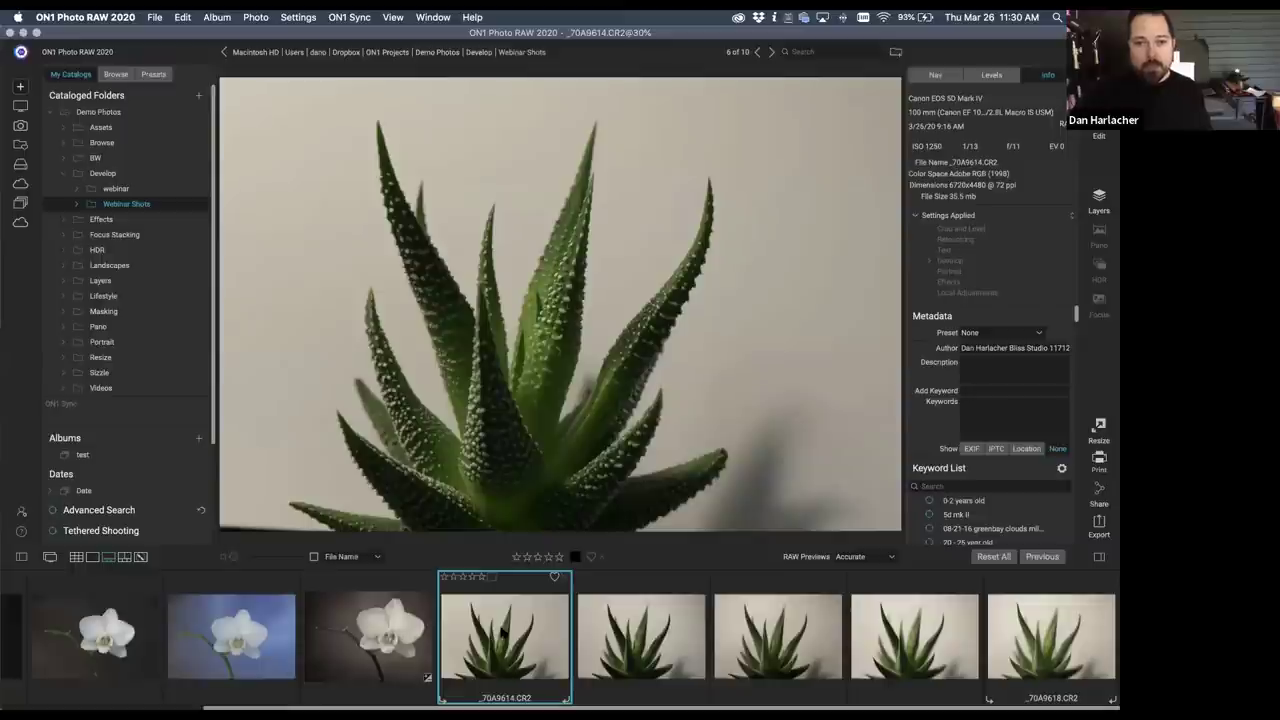
key(Right)
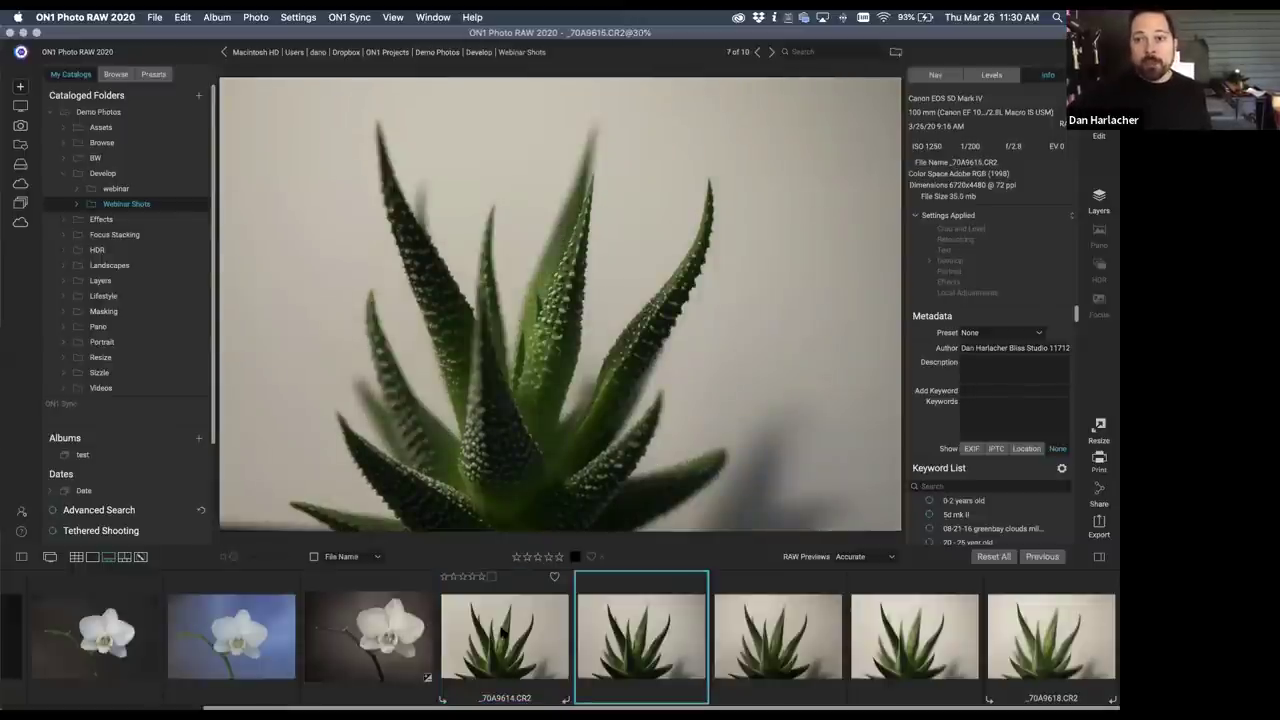
key(Left)
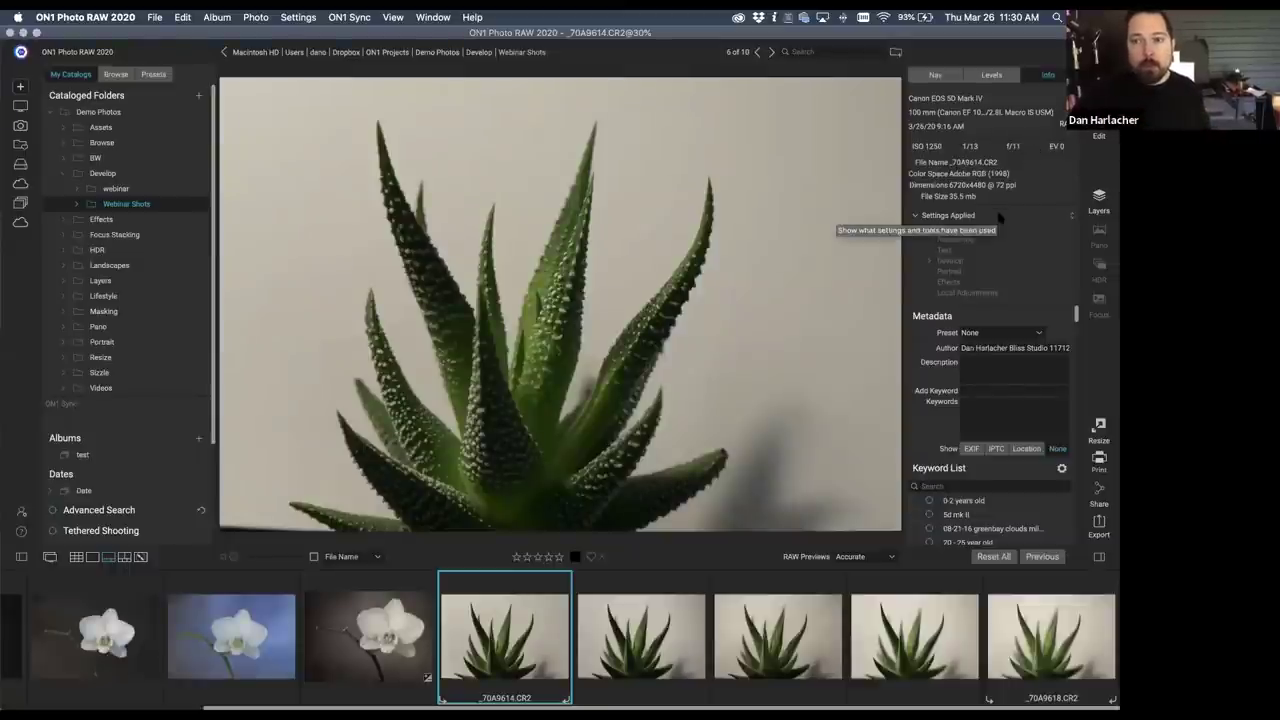
key(Right)
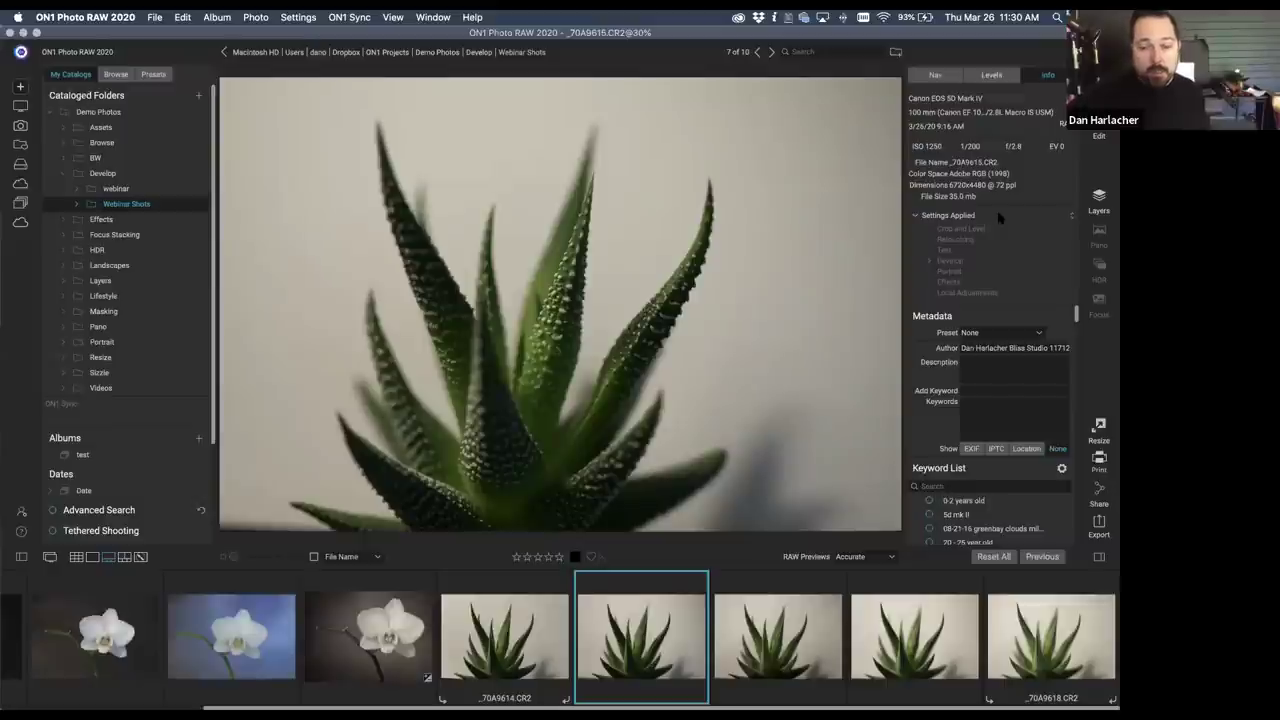
key(Right)
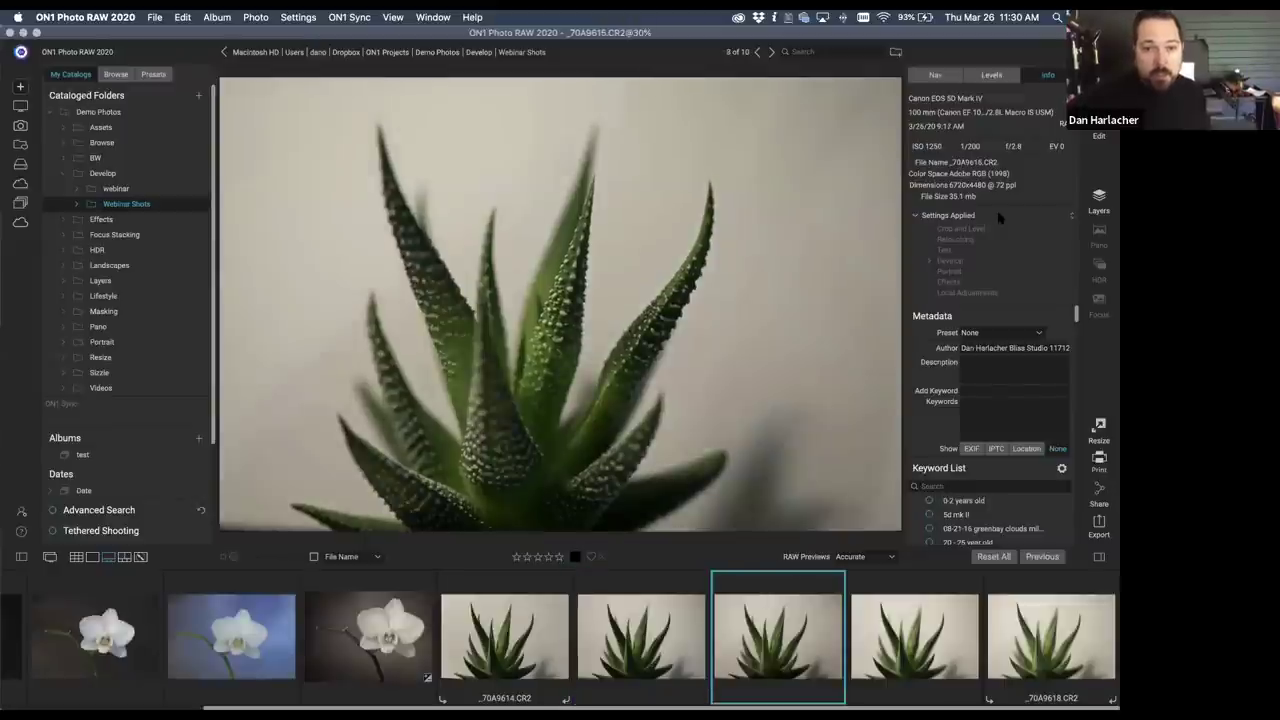
key(Right)
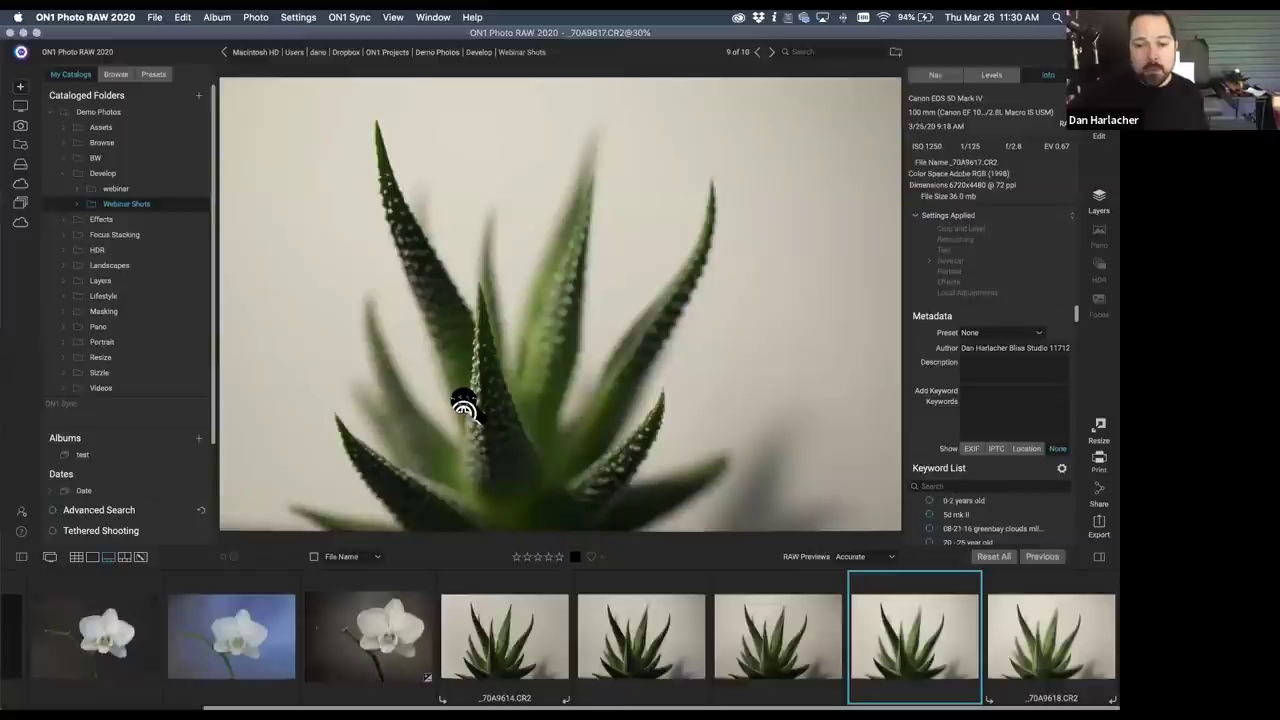
key(Right)
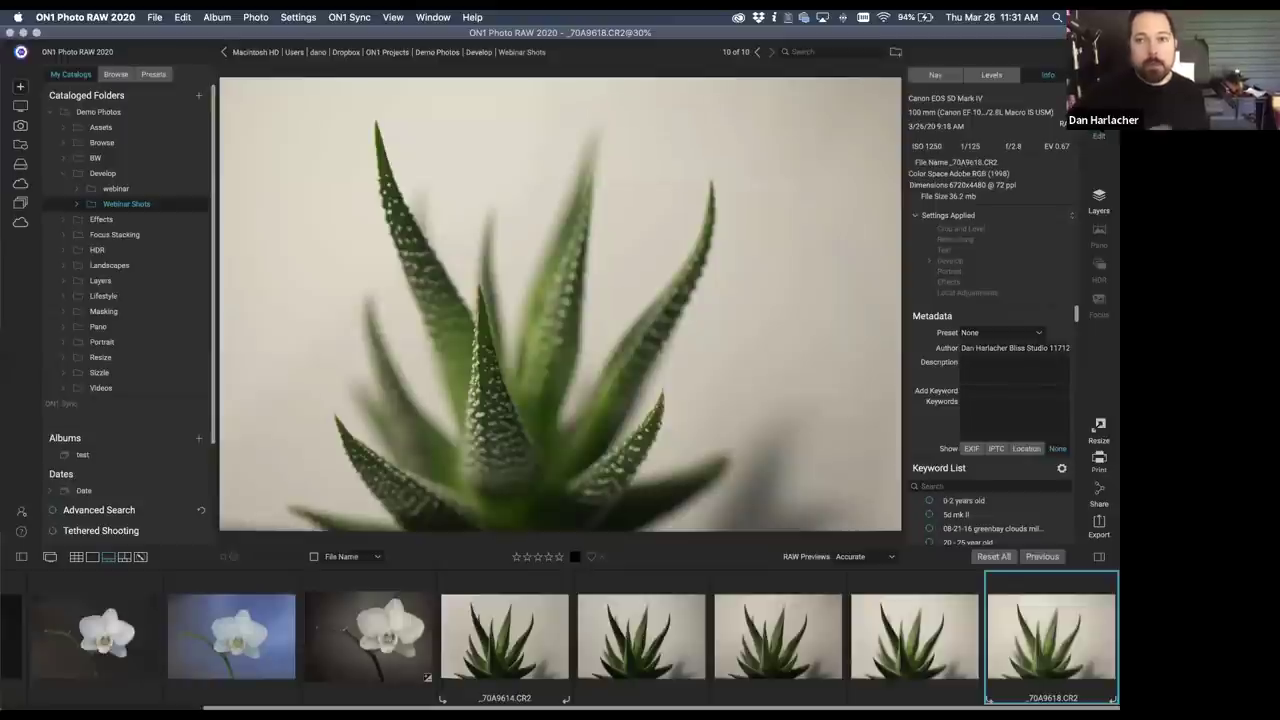
Step: Open _70A9618.CR2 for editing and hide the filmstrip and the preset browser to enlarge the preview
key(super+2)
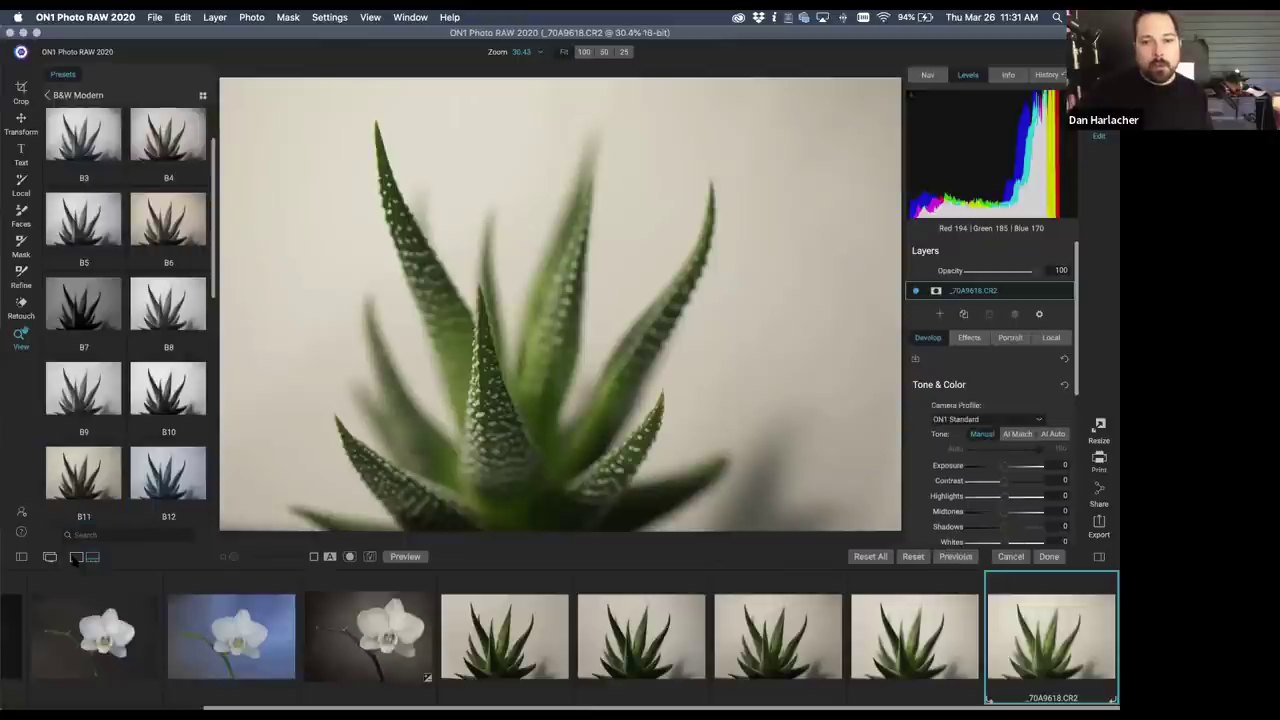
click(75, 558)
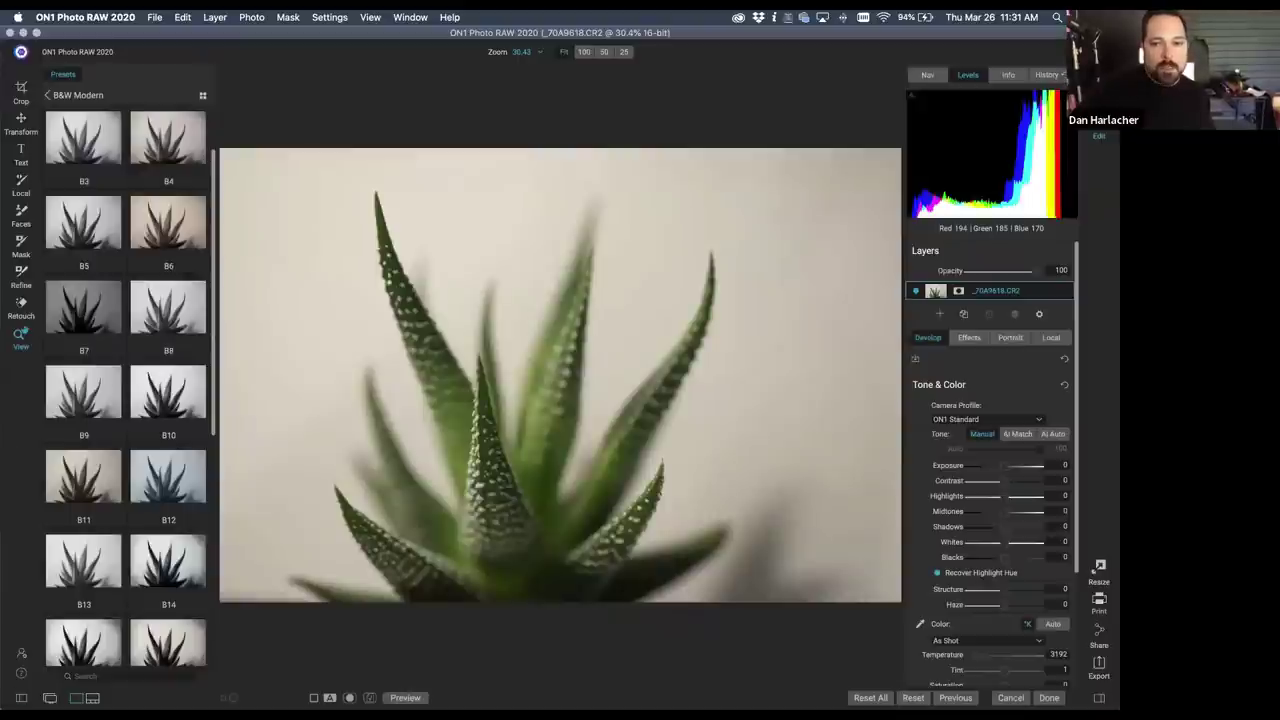
click(21, 697)
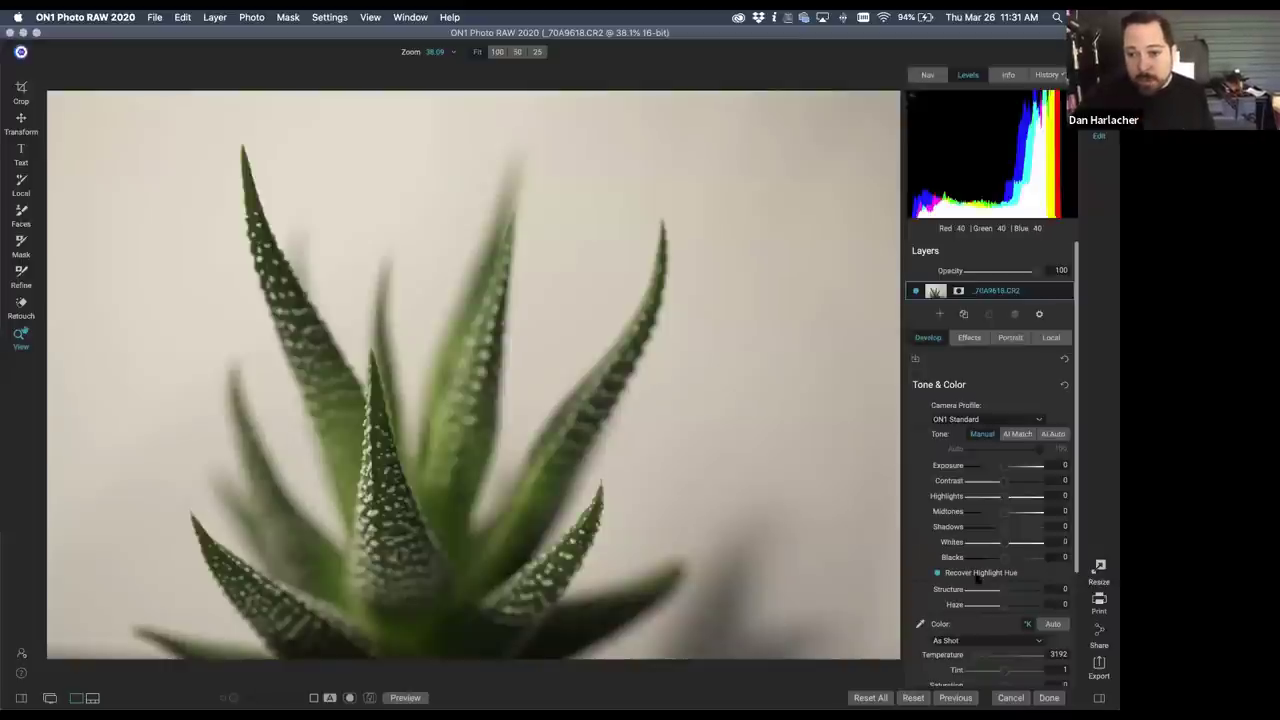
Step: Neutralize the white balance by sampling the backdrop between the succulent's leaves
click(919, 622)
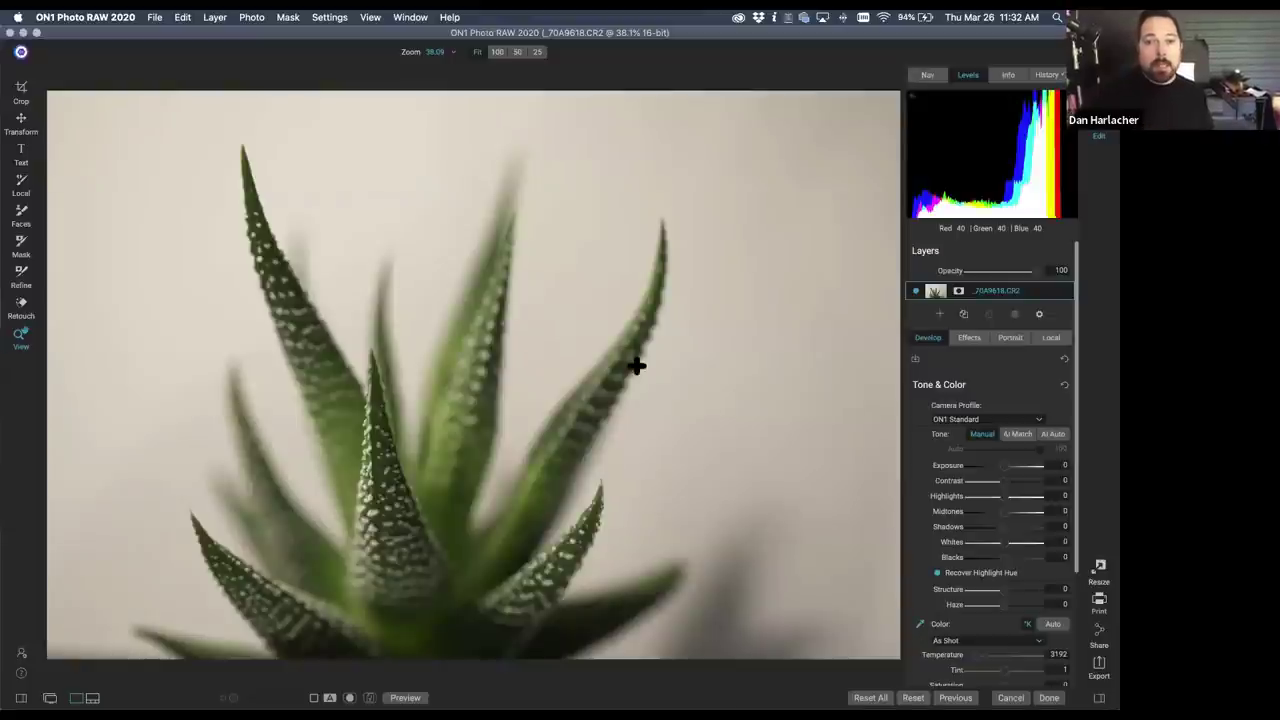
click(571, 297)
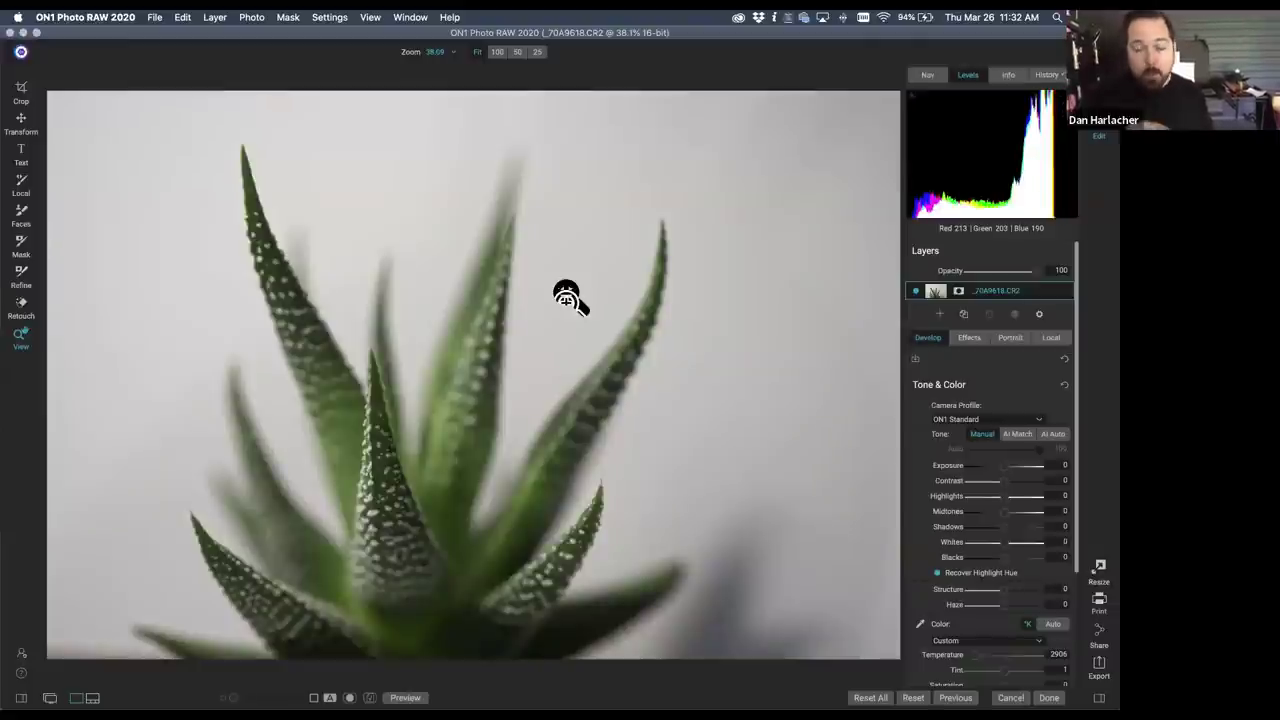
Step: Apply AI Auto tone, and refine it with whites at 100, midtones at -9 and shadows at 41
click(1053, 435)
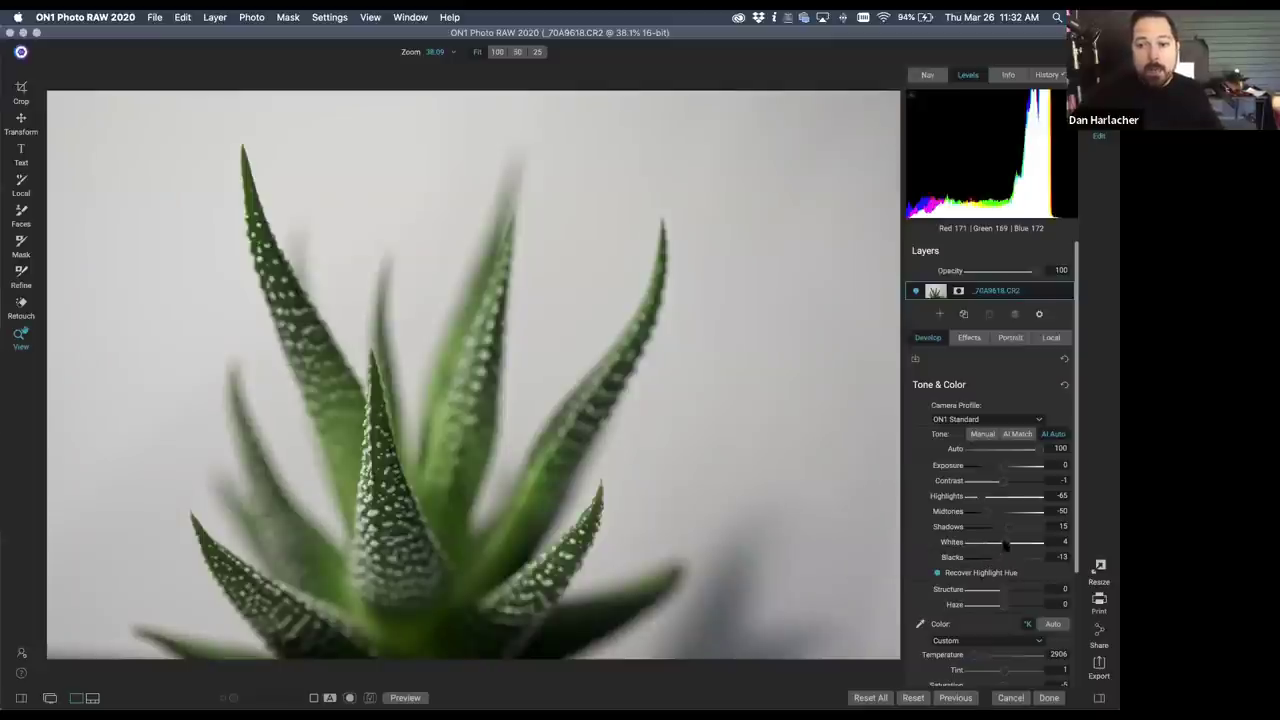
drag(1005, 545, 1048, 541)
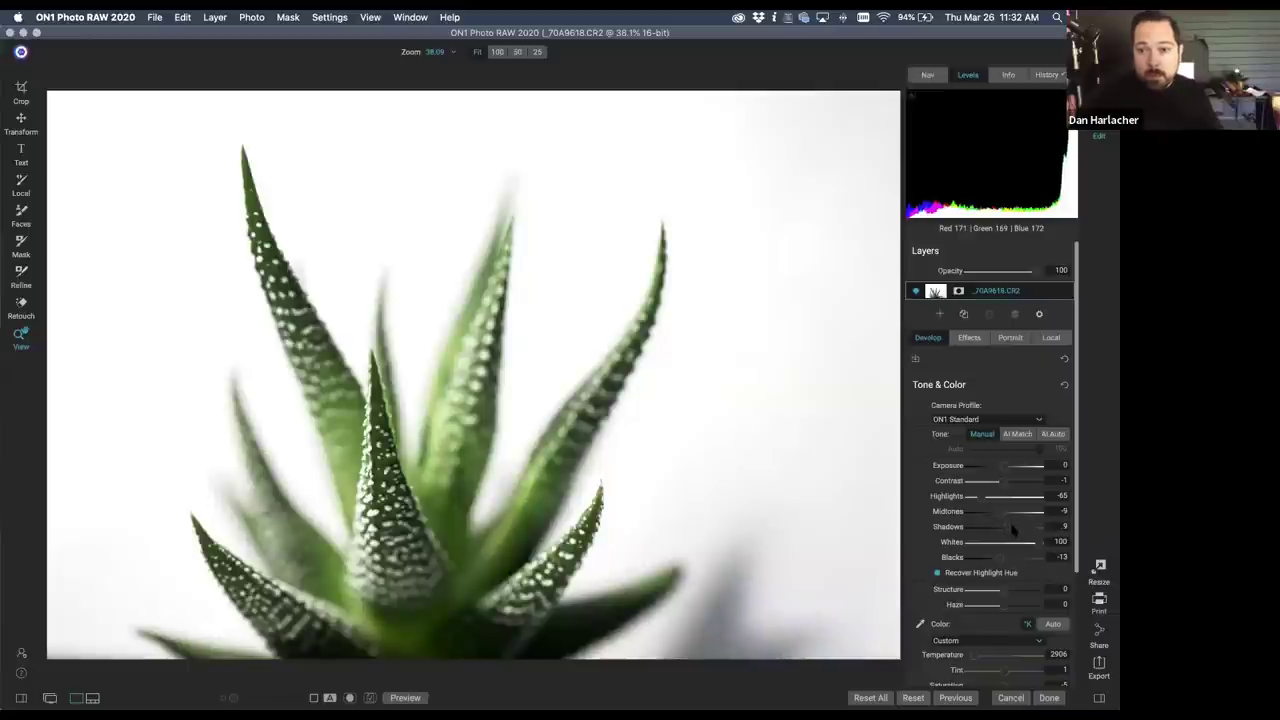
drag(1013, 531, 1021, 528)
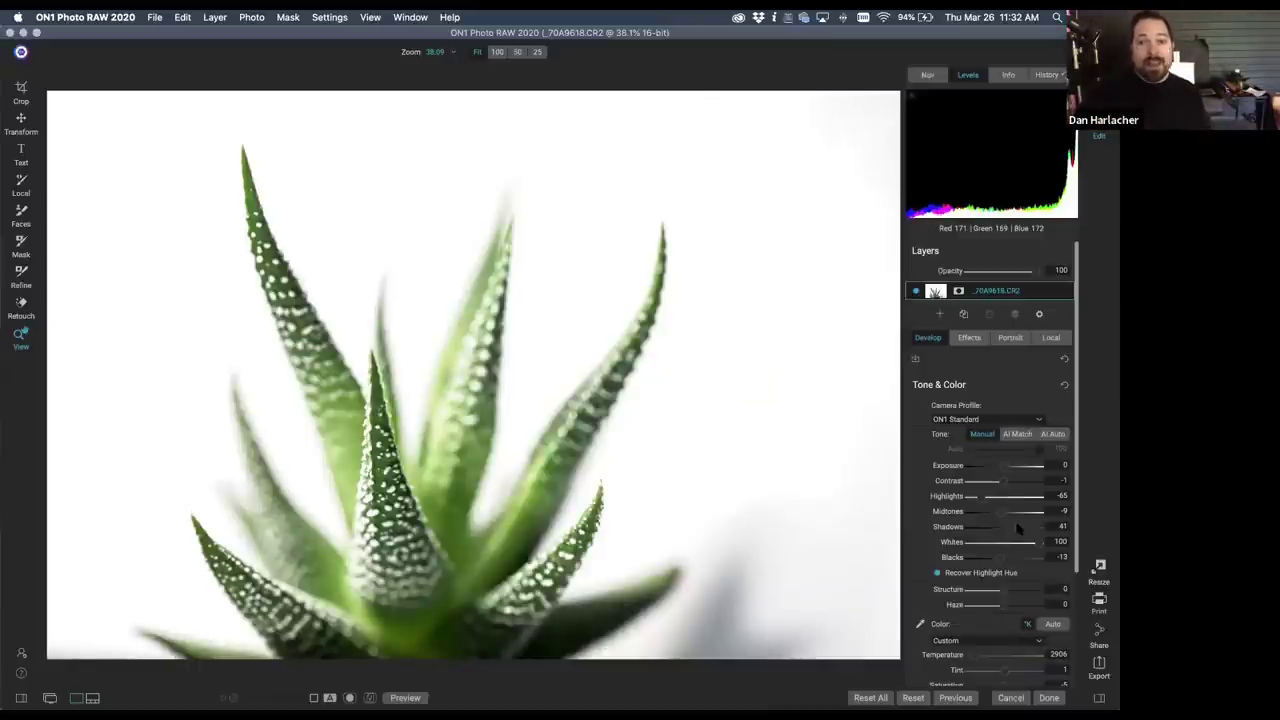
Step: Set up a local adjustment with the Lighten style and an exposure of 1
click(1051, 338)
scroll(975, 392, down, 2)
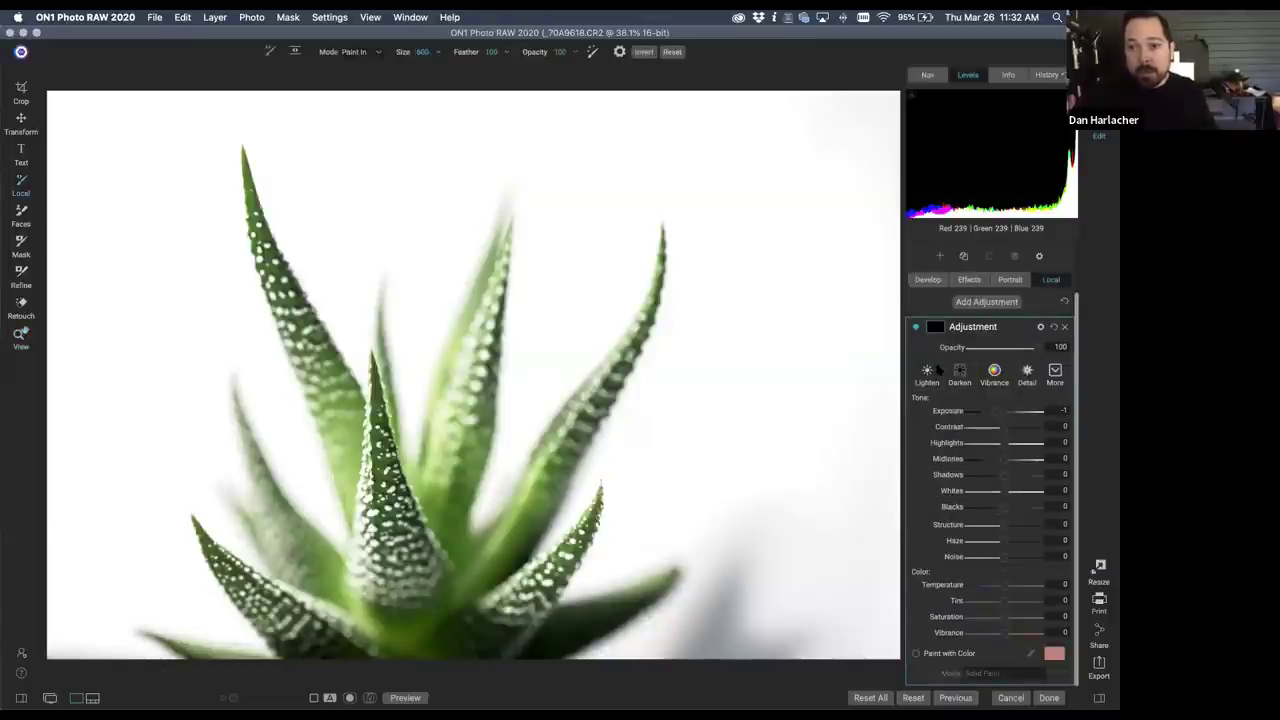
click(928, 375)
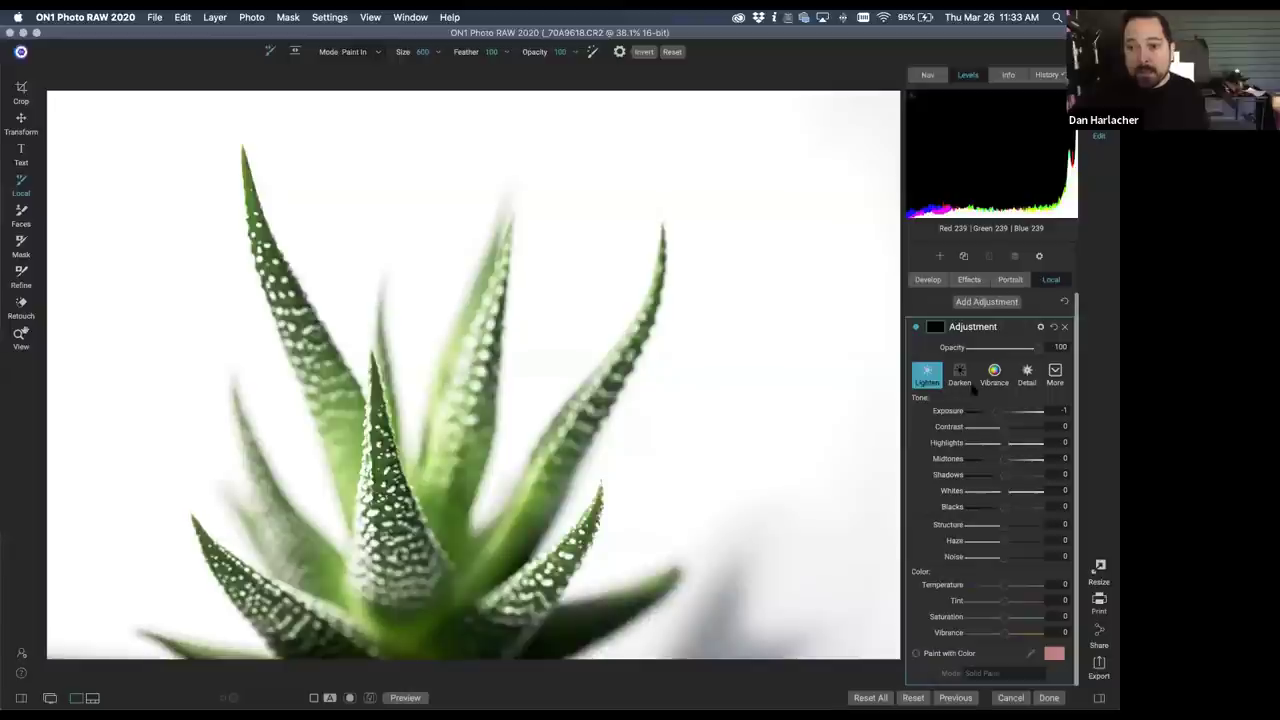
click(1043, 411)
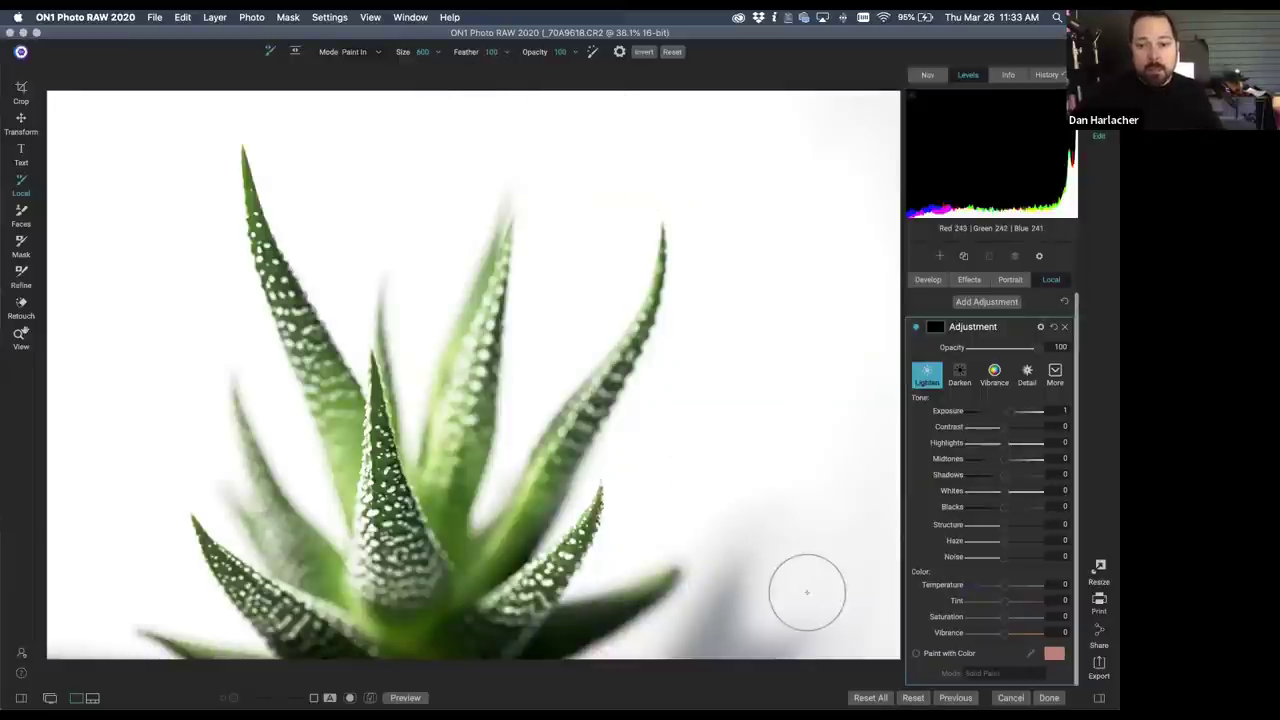
Step: Paint the lightening over the cast shadow in the photo's lower-right background and raise its exposure to 3
mouse_move(816, 601)
mouse_down()
mouse_move(750, 623)
mouse_move(769, 631)
mouse_move(883, 600)
mouse_up()
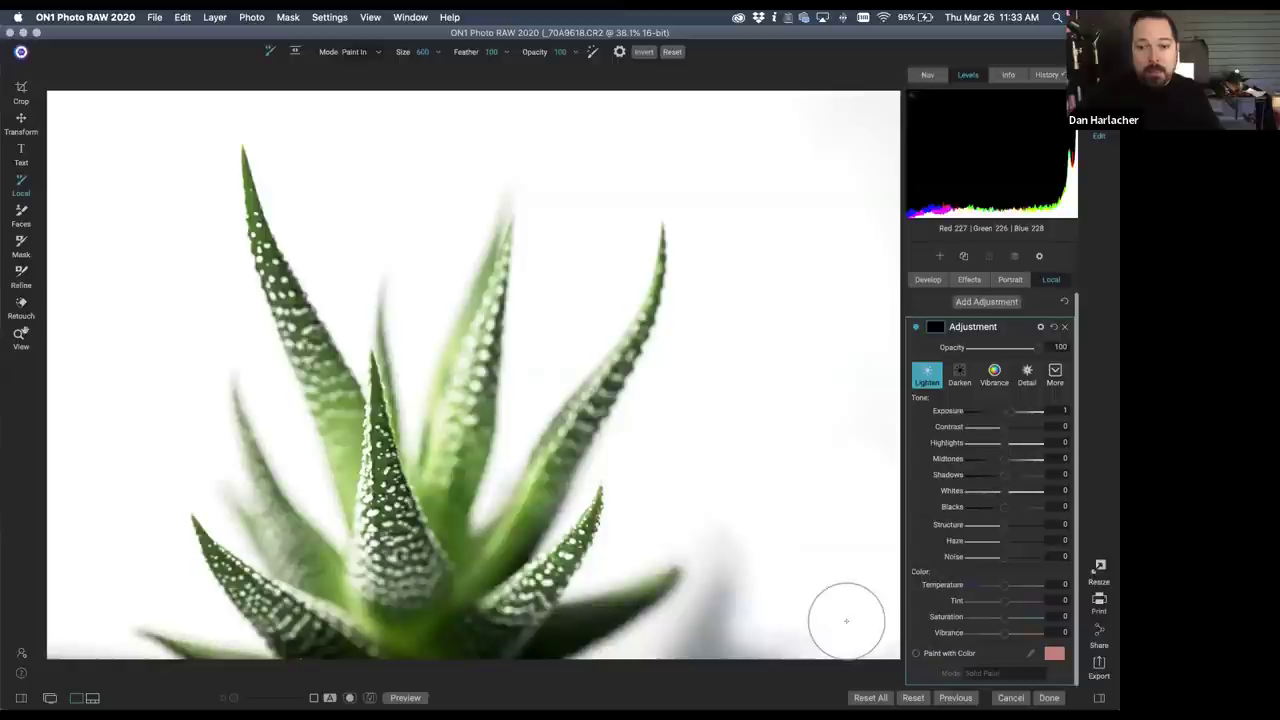
mouse_move(734, 523)
mouse_down()
mouse_move(742, 579)
mouse_move(728, 631)
mouse_move(828, 631)
mouse_move(750, 633)
mouse_move(747, 576)
mouse_move(713, 642)
mouse_move(670, 668)
mouse_move(858, 649)
mouse_move(846, 626)
mouse_move(781, 634)
mouse_move(756, 619)
mouse_move(753, 579)
mouse_up()
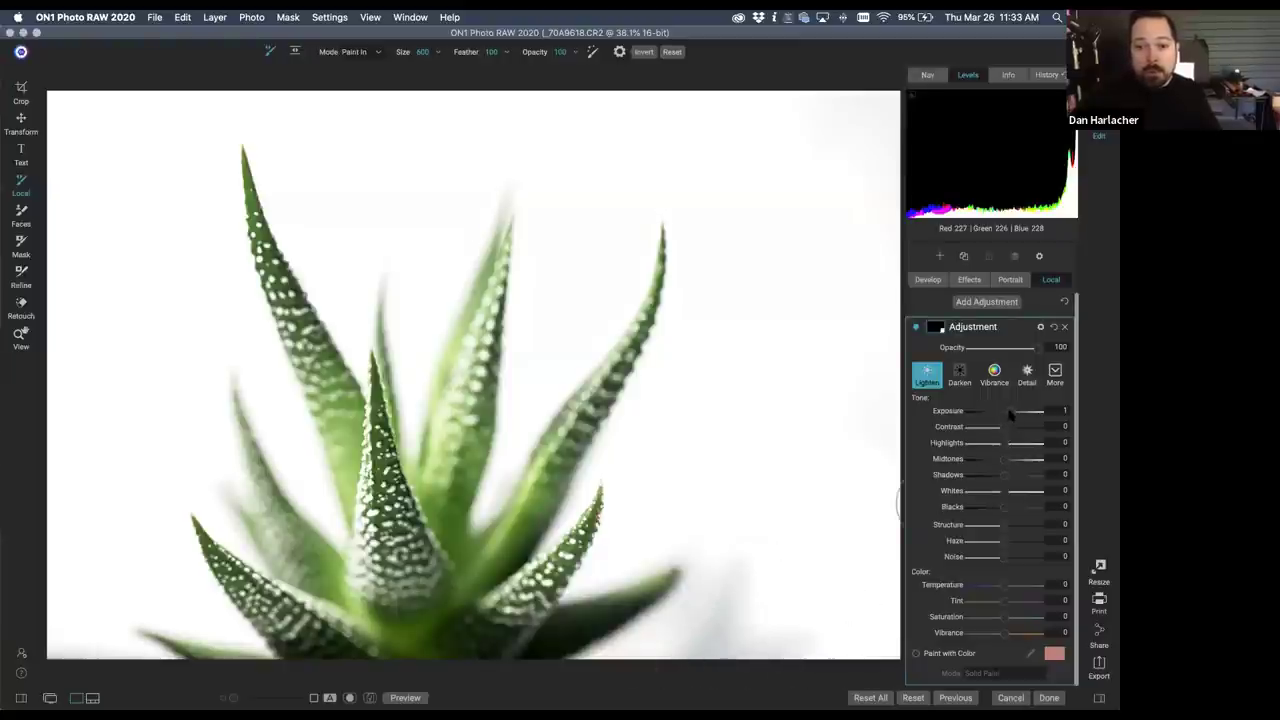
drag(1013, 416, 1032, 414)
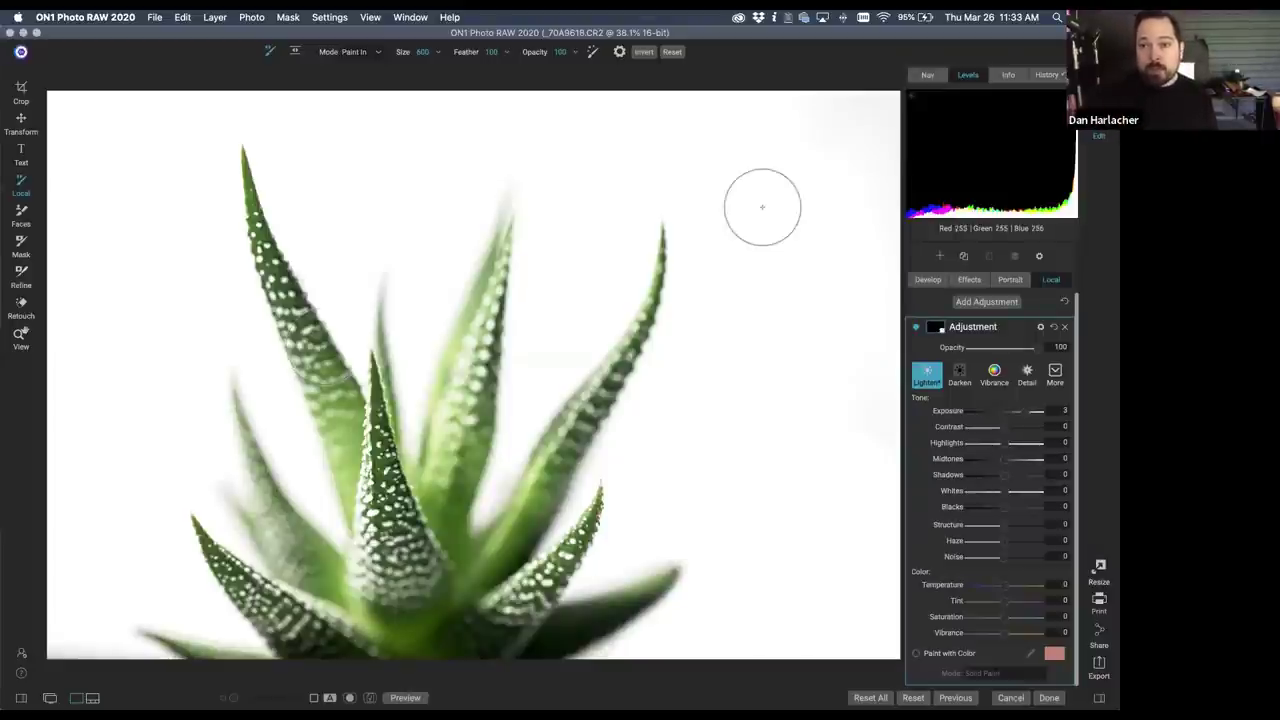
Step: Add a Lens Blur filter to the succulent photo and set its blooming to 593
click(967, 280)
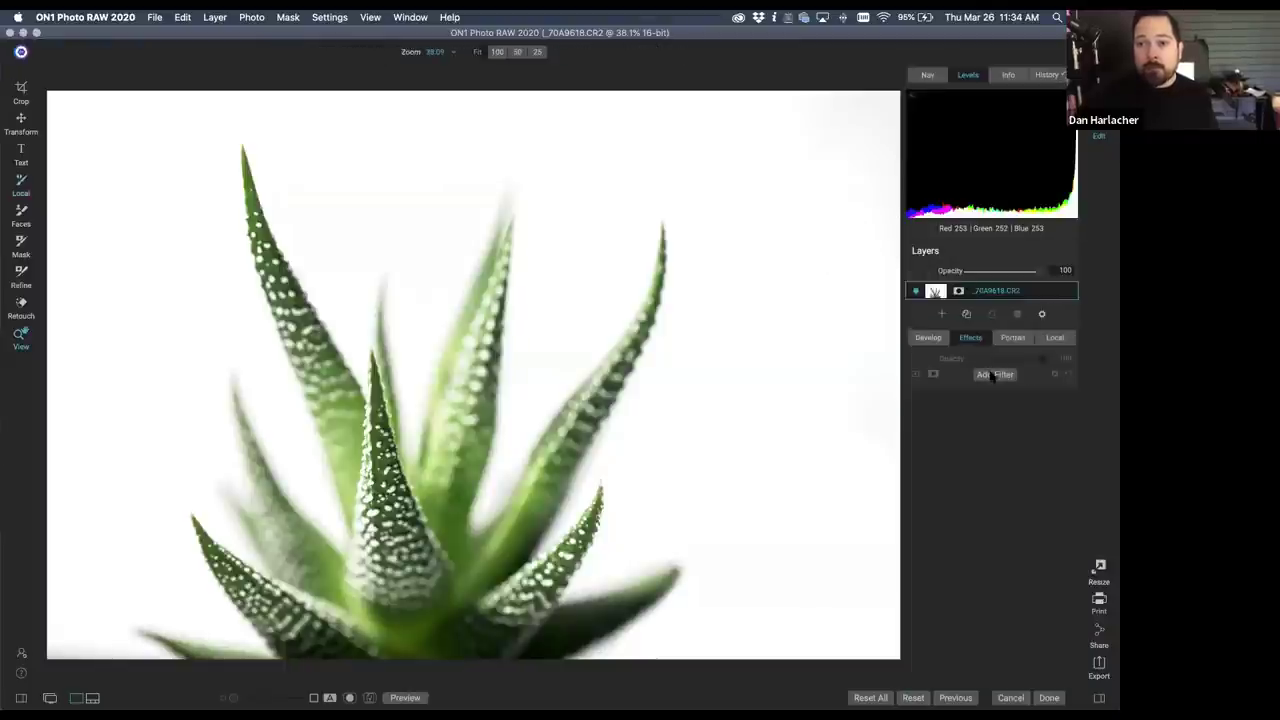
click(994, 374)
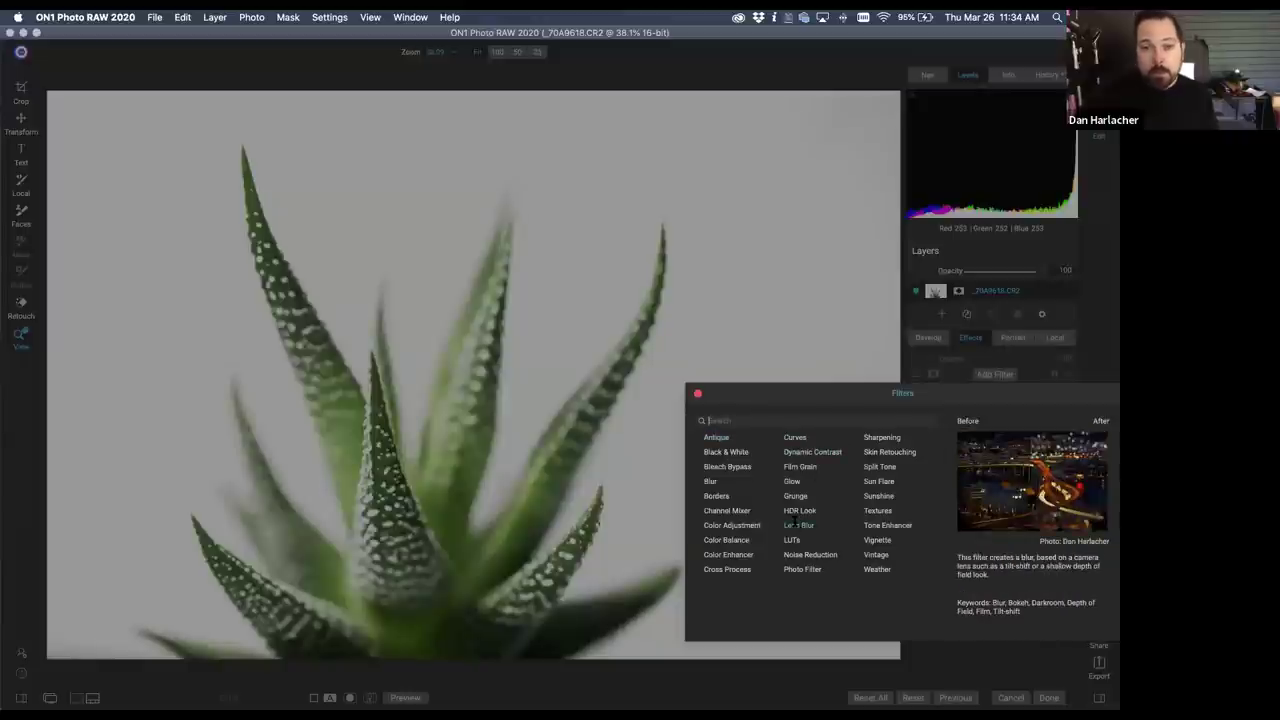
click(797, 524)
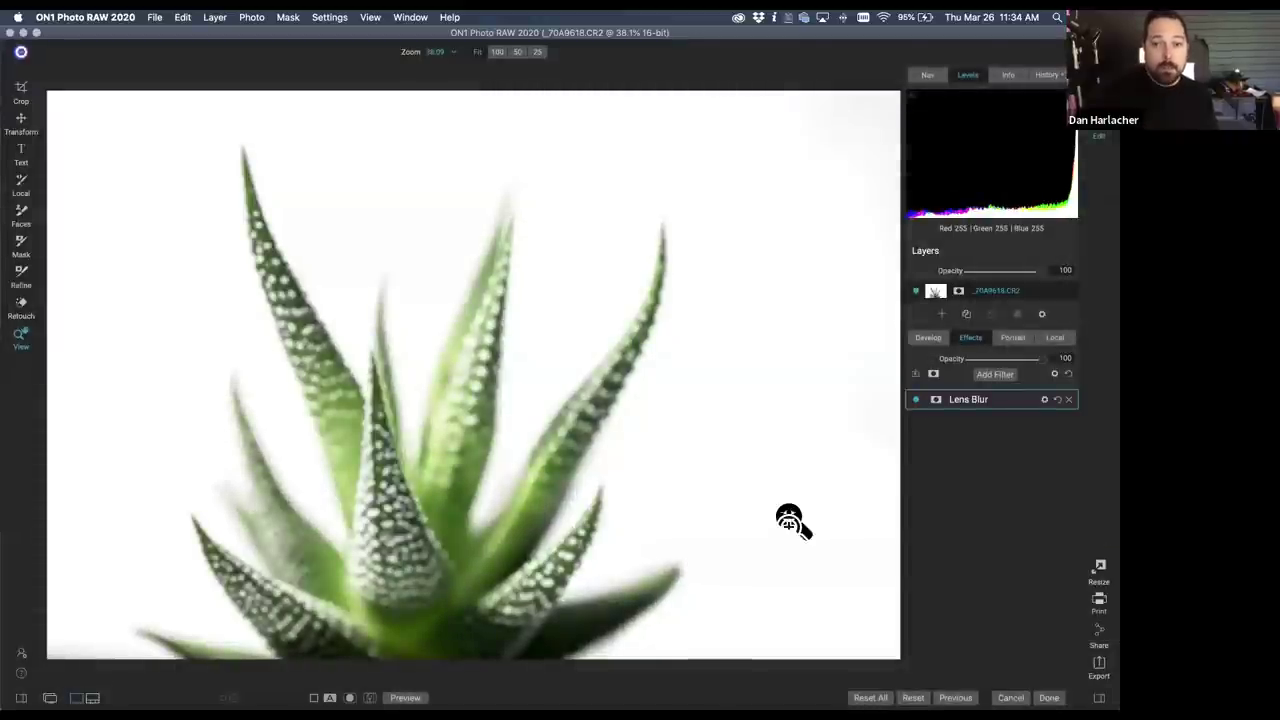
click(995, 401)
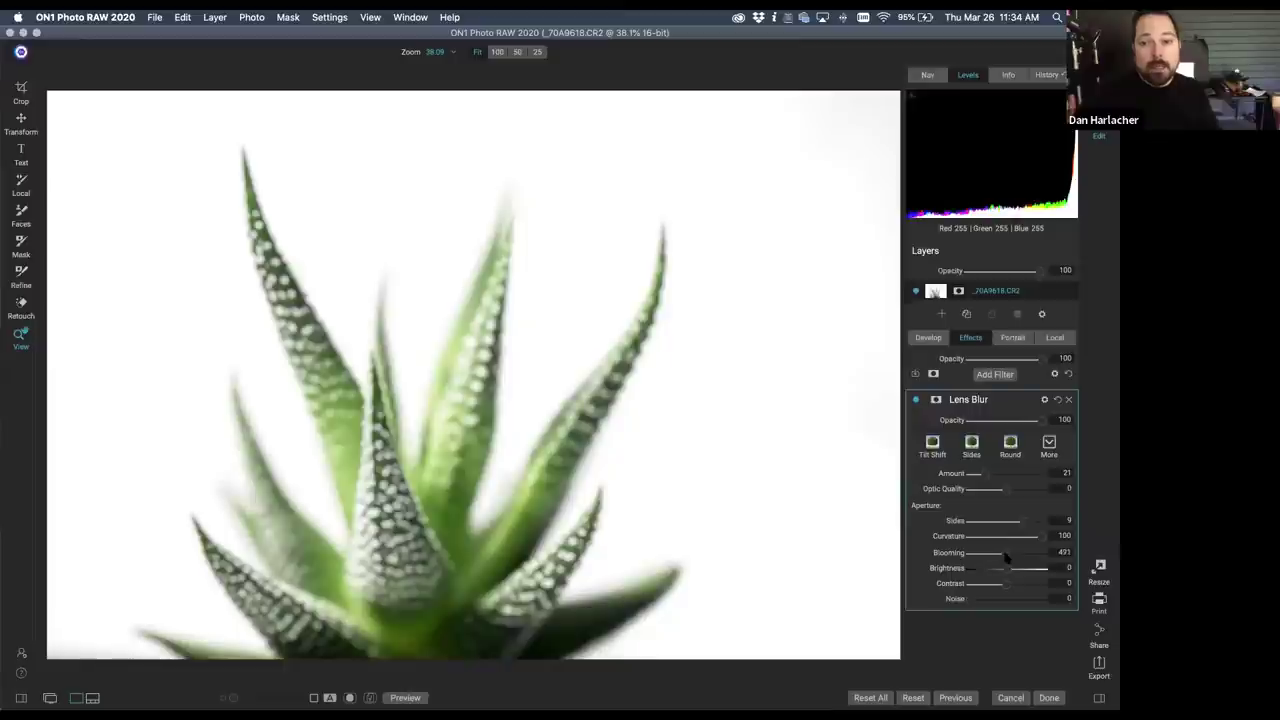
drag(1012, 560, 1013, 560)
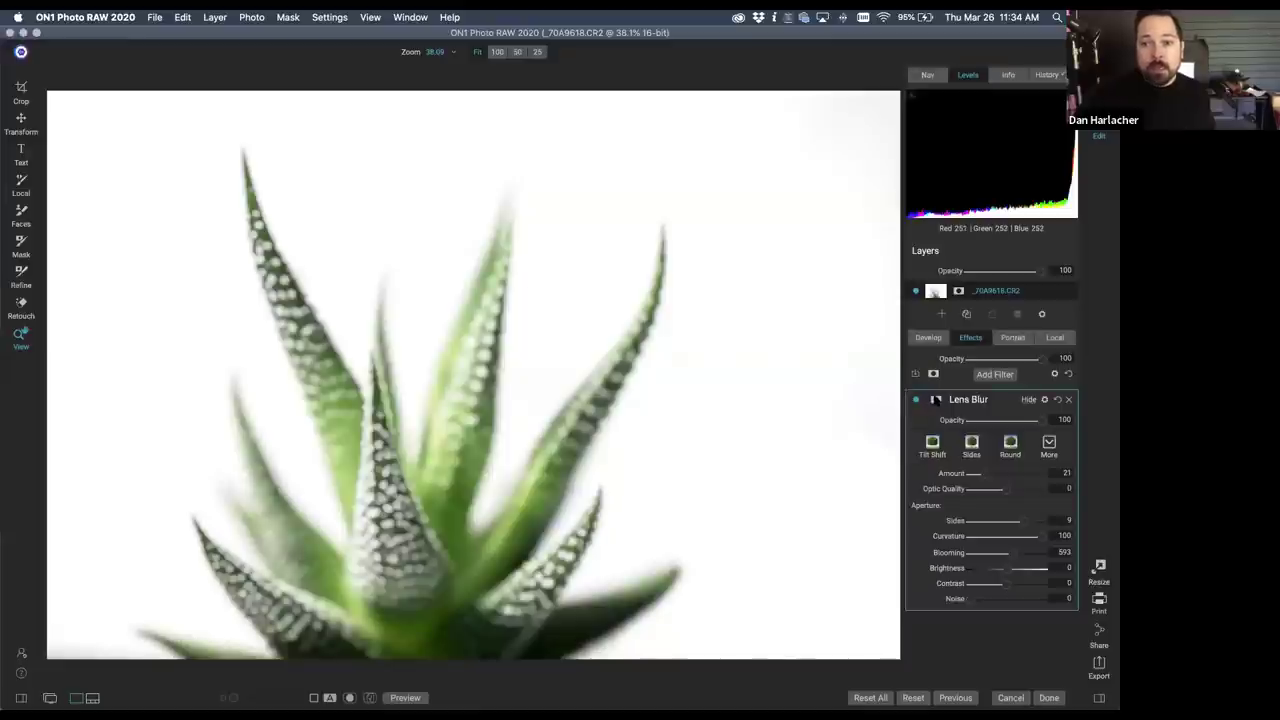
Step: Invert the Lens Blur filter's mask so the blur is hidden from the whole photo
click(937, 400)
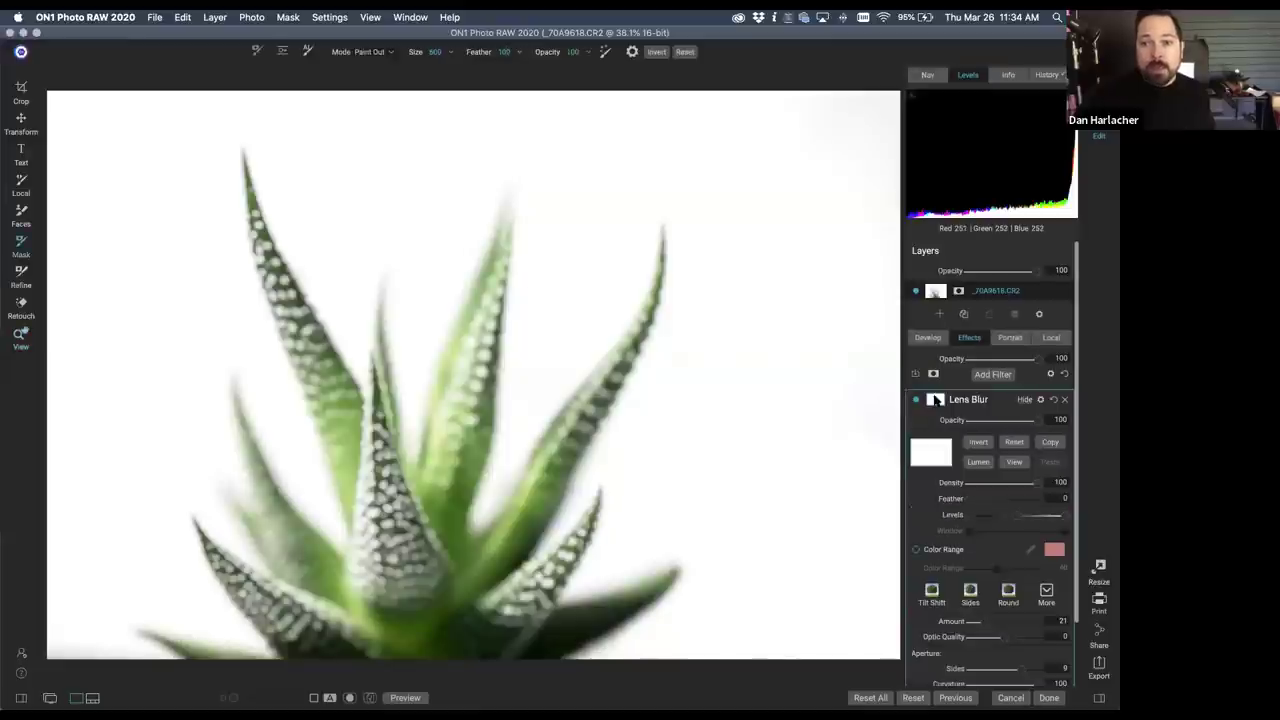
click(978, 443)
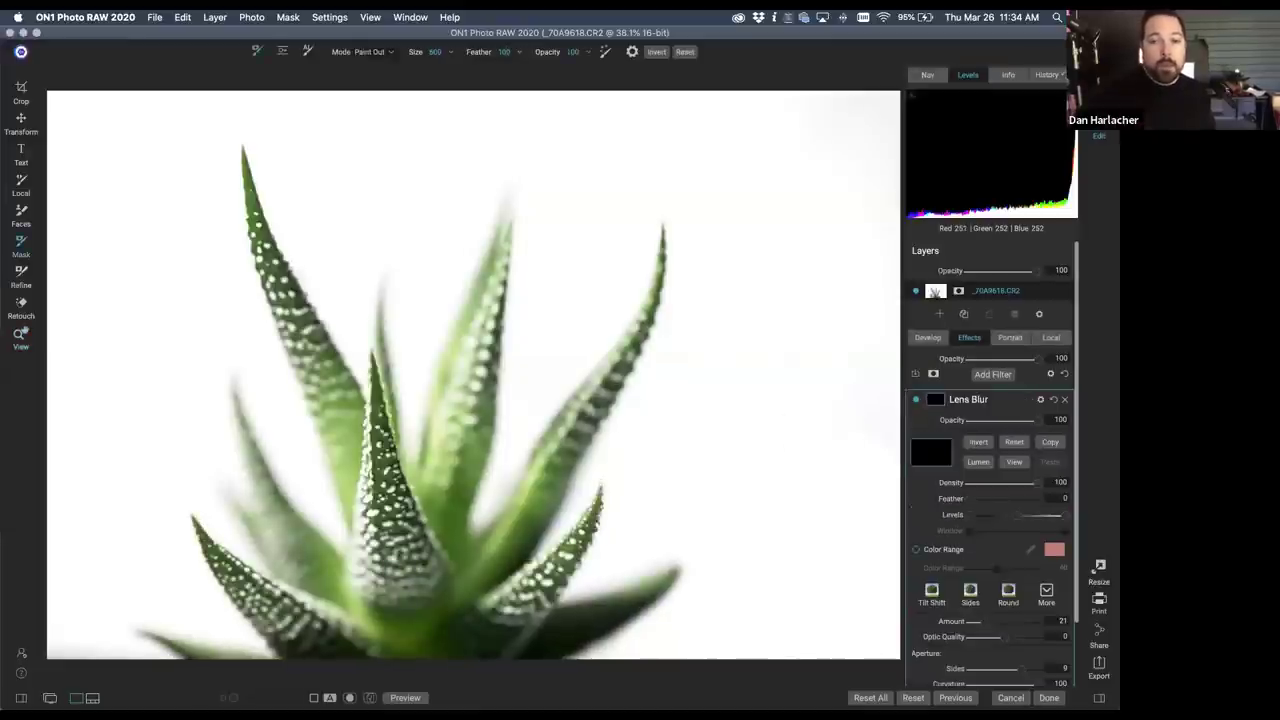
Step: Switch the masking brush to Paint In and brush the lens blur over the sharp outer leaves, leaving the front central leaf unblurred
click(386, 55)
click(370, 76)
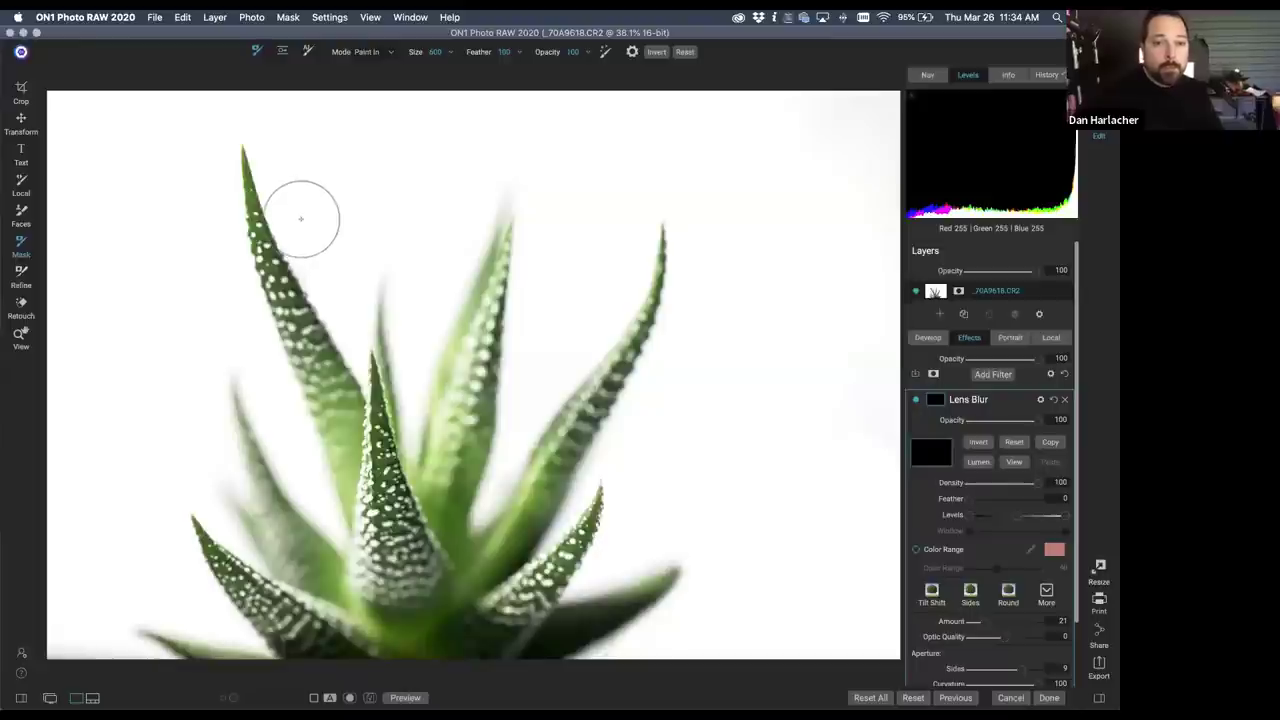
mouse_move(253, 157)
mouse_down()
mouse_move(309, 291)
mouse_move(300, 333)
mouse_move(294, 323)
mouse_up()
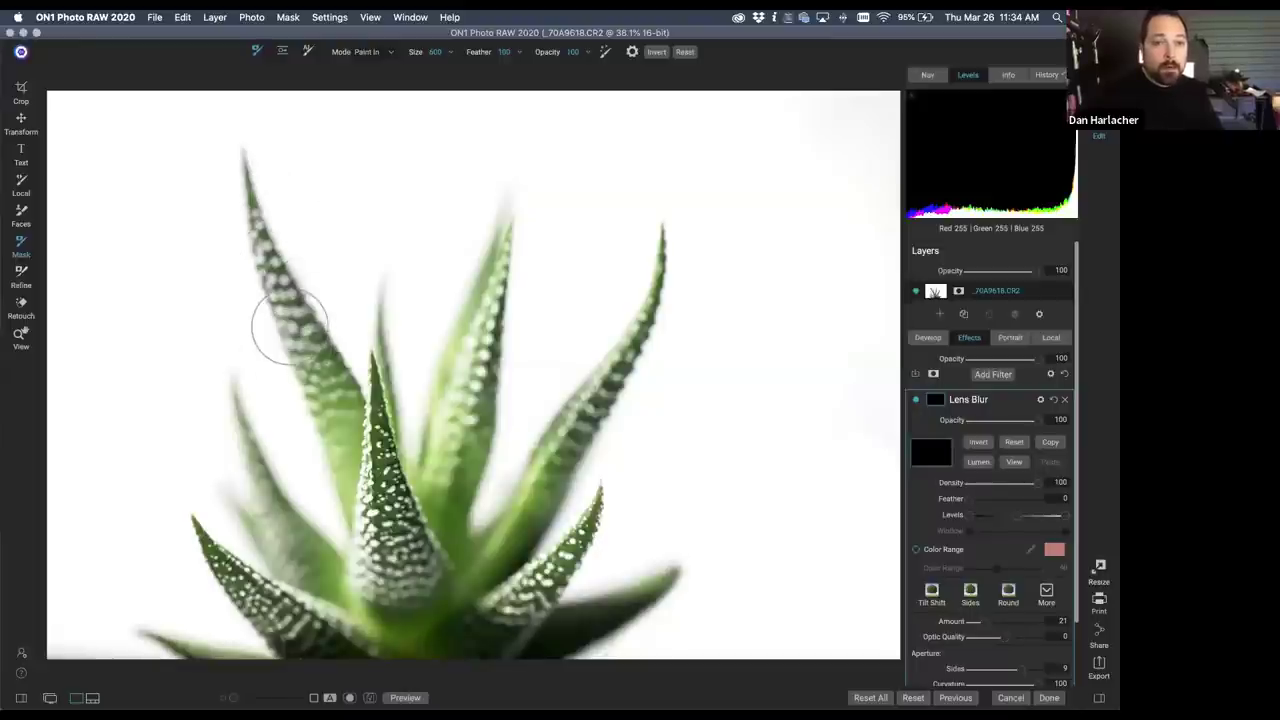
mouse_move(514, 207)
mouse_down()
mouse_move(606, 240)
mouse_move(674, 217)
mouse_move(634, 406)
mouse_up()
mouse_move(617, 499)
mouse_down()
mouse_move(614, 537)
mouse_move(566, 614)
mouse_up()
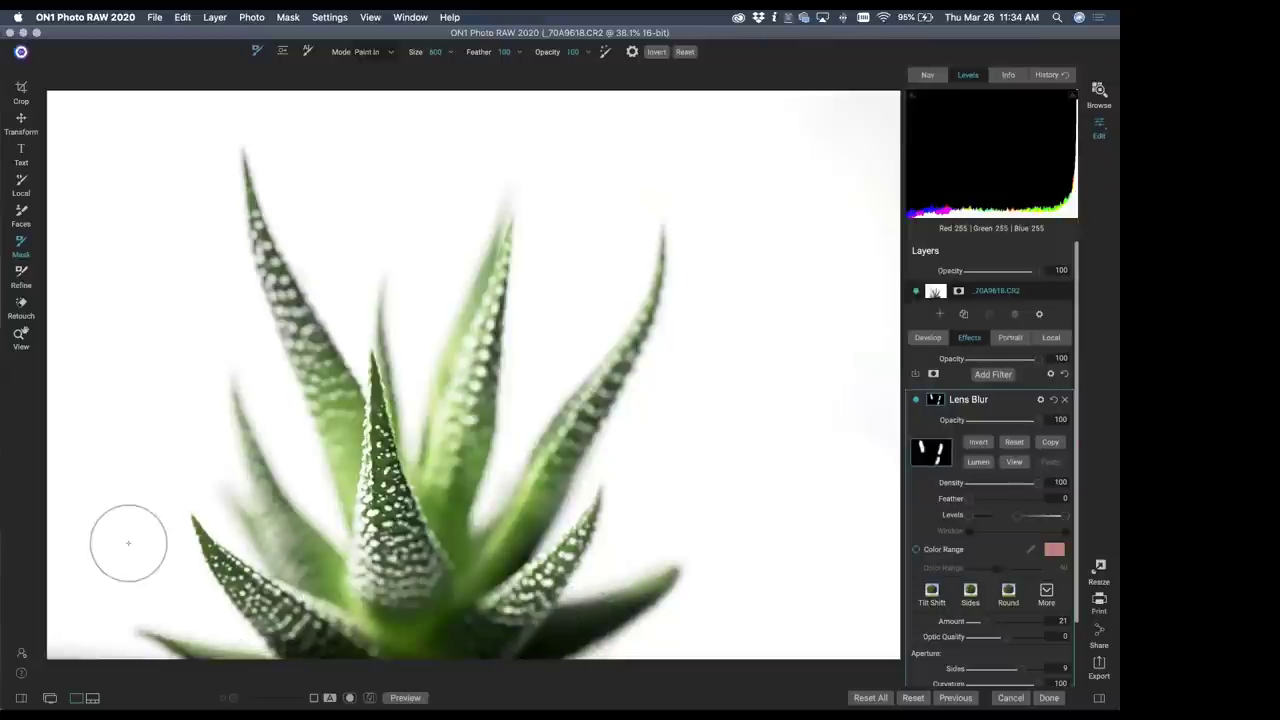
mouse_move(149, 531)
mouse_down()
mouse_move(231, 568)
mouse_move(244, 591)
mouse_move(234, 624)
mouse_move(210, 585)
mouse_move(298, 555)
mouse_move(372, 490)
mouse_move(393, 405)
mouse_up()
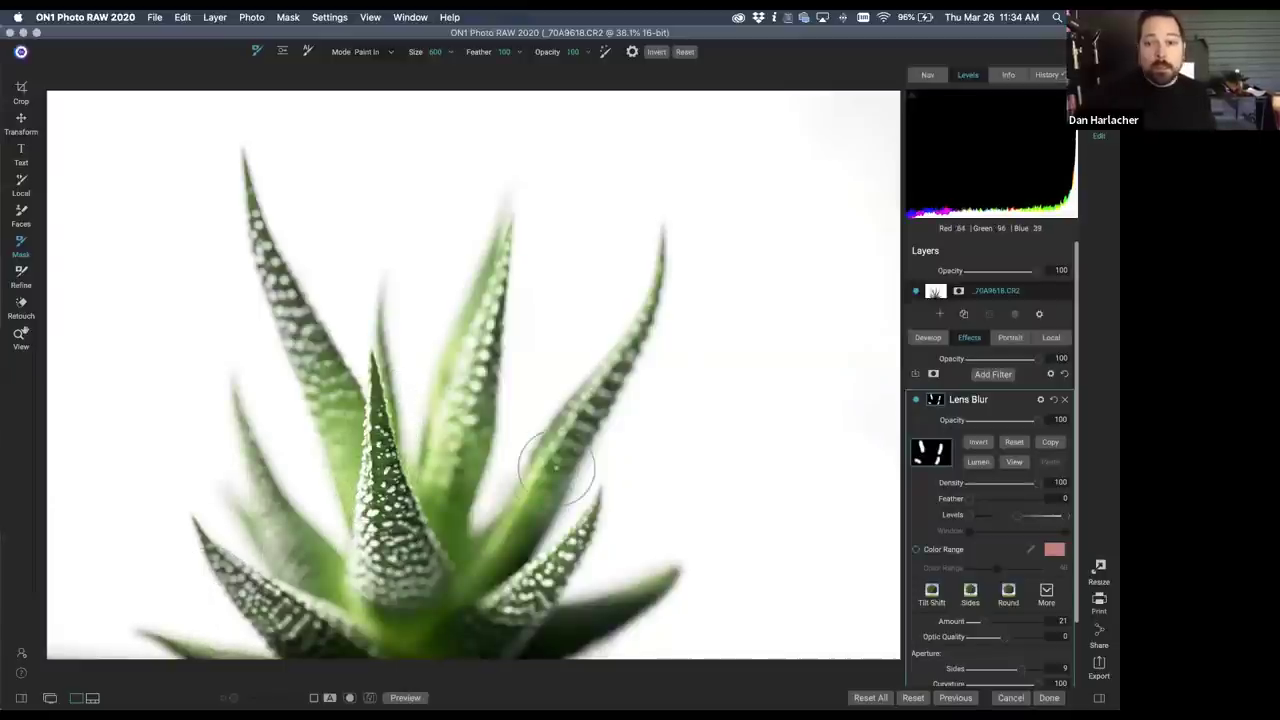
Step: Add a second local adjustment with the Detail style
click(1051, 338)
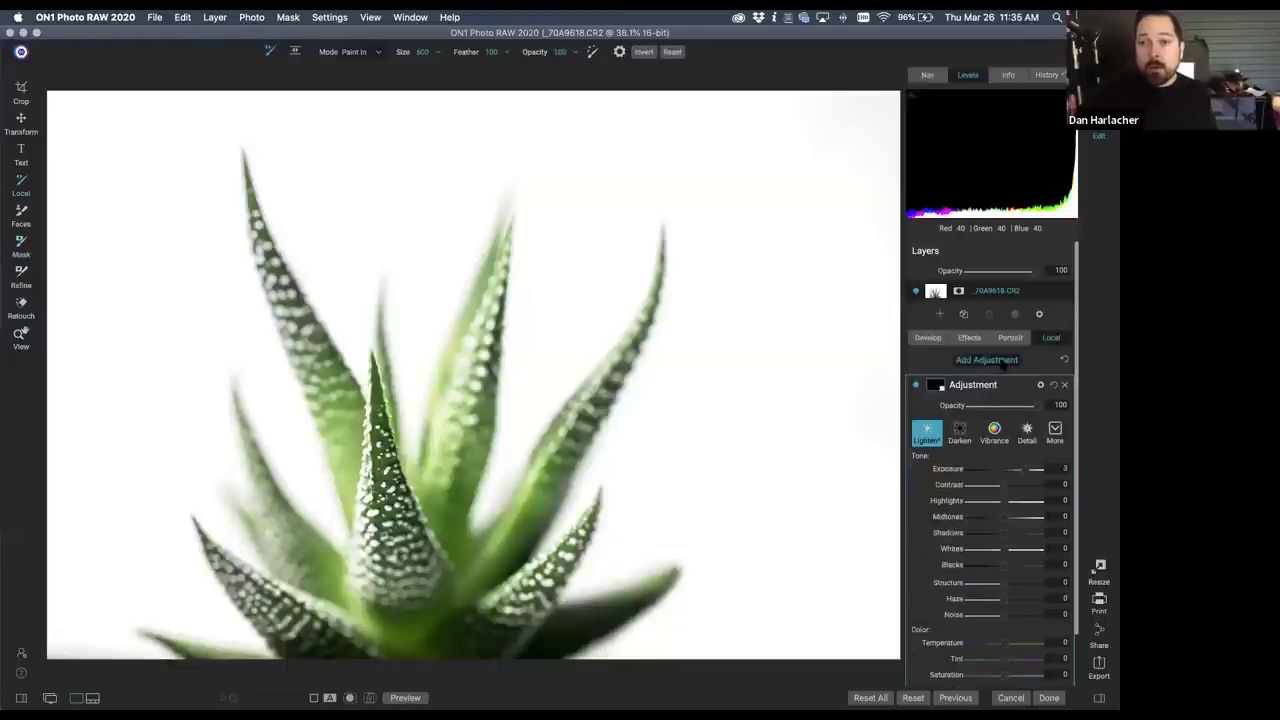
click(1002, 362)
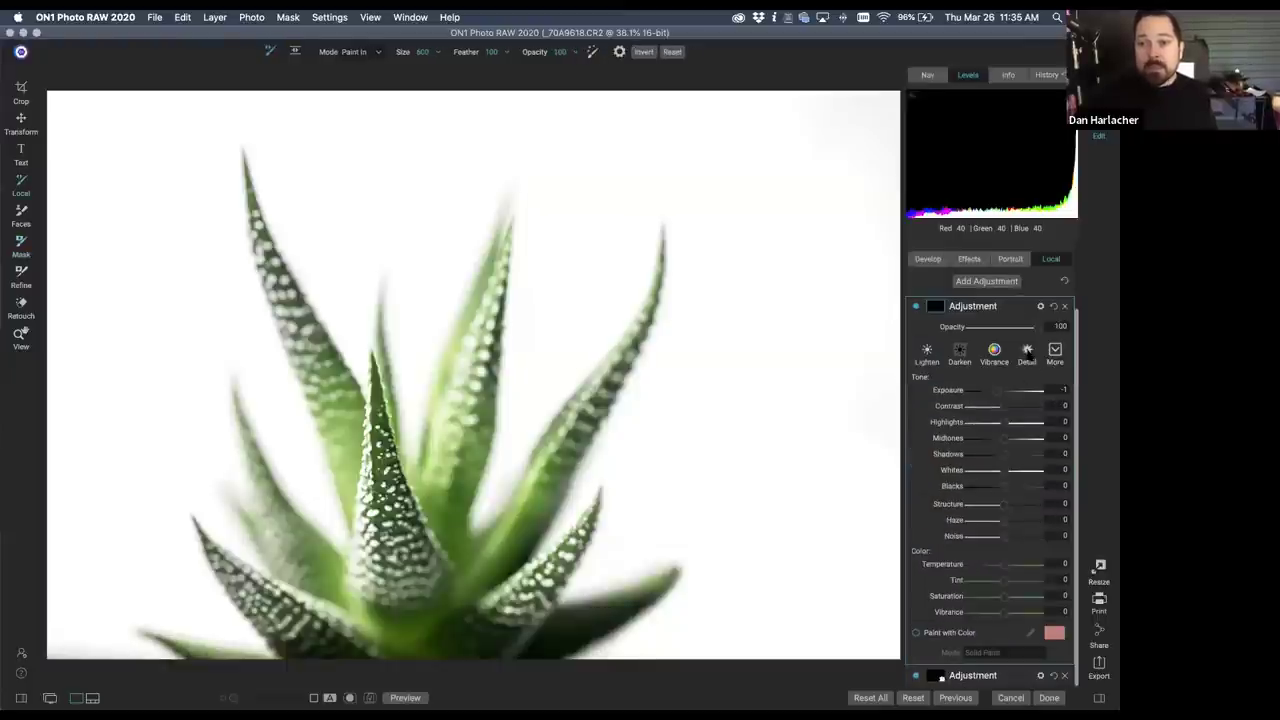
click(1027, 353)
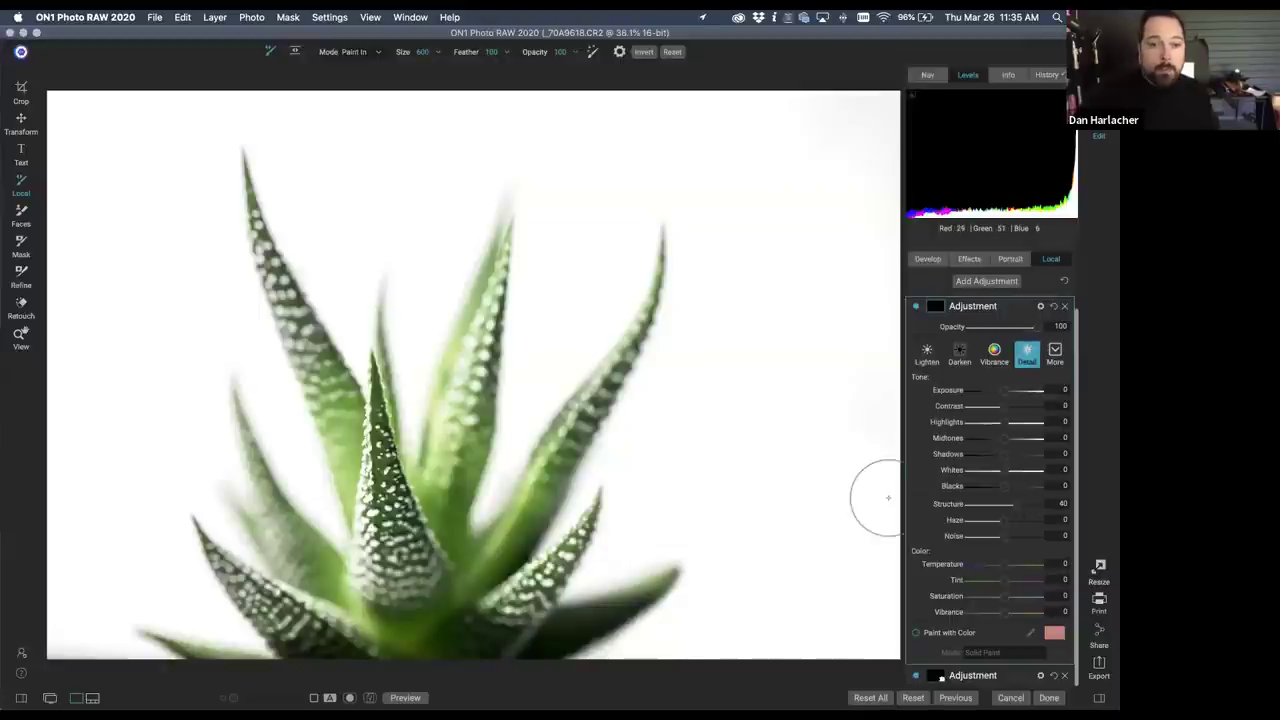
Step: Reduce the adjustment brush size to 350 and paint the detail enhancement over the front central leaf
key(bracketleft)
key(bracketleft)
key(bracketleft)
key(bracketleft)
key(bracketleft)
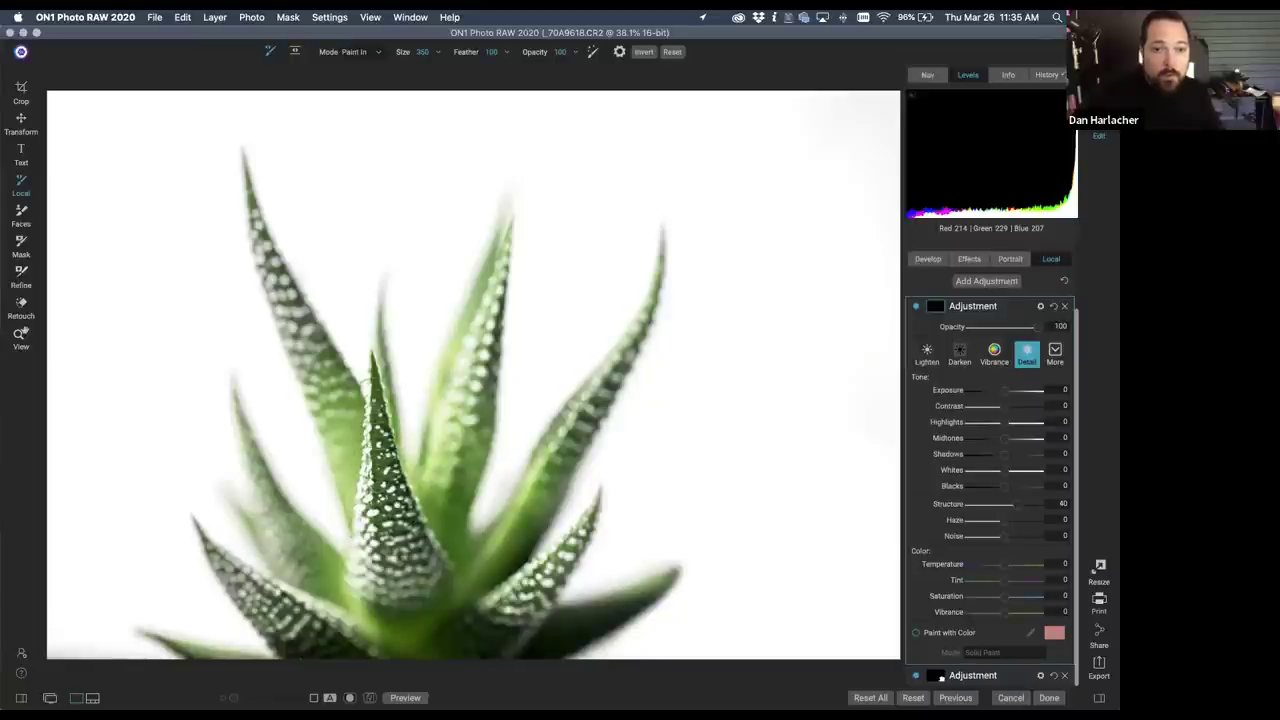
click(373, 370)
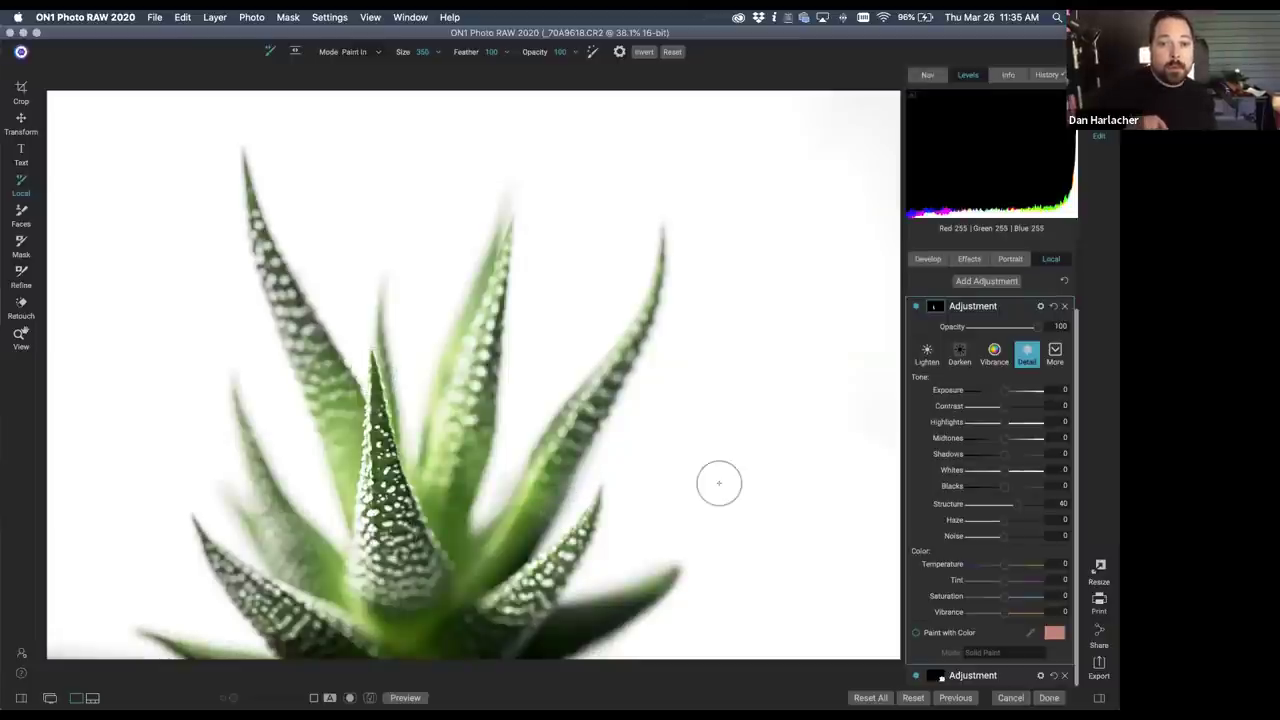
Step: Raise the photo's overall vibrance to 41 and compare the edit with the original
click(930, 260)
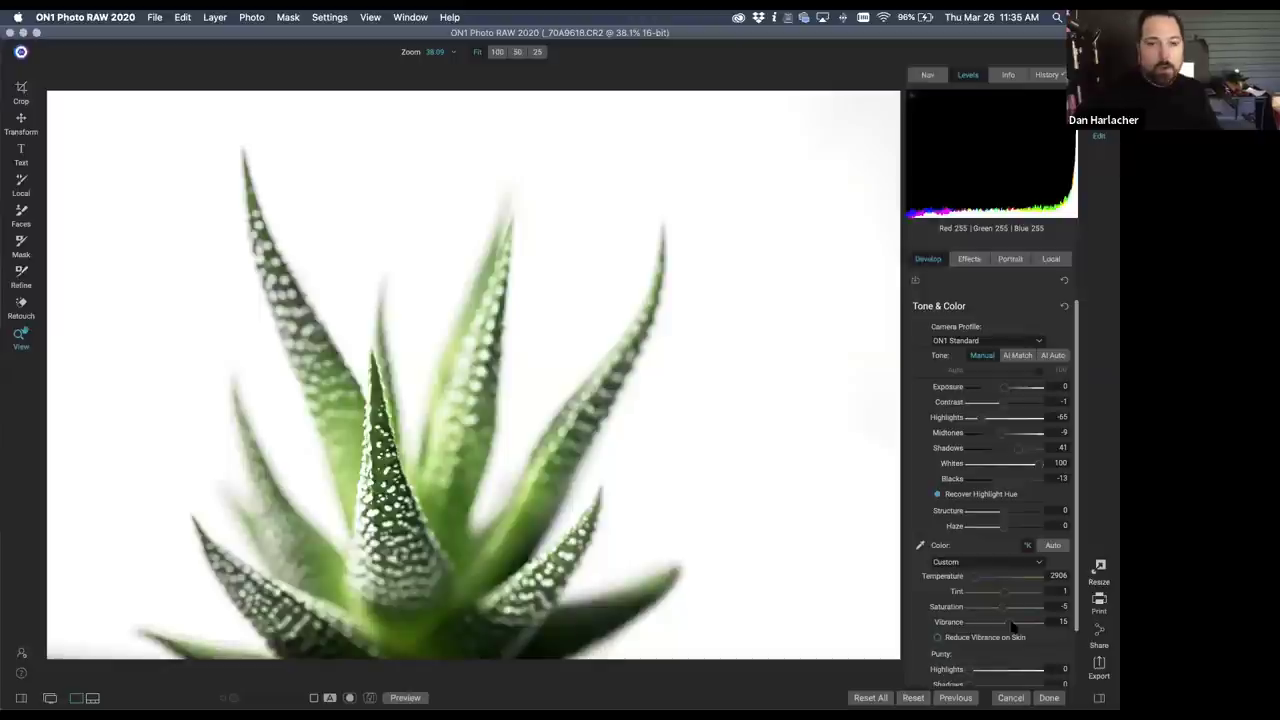
drag(1015, 626, 1020, 627)
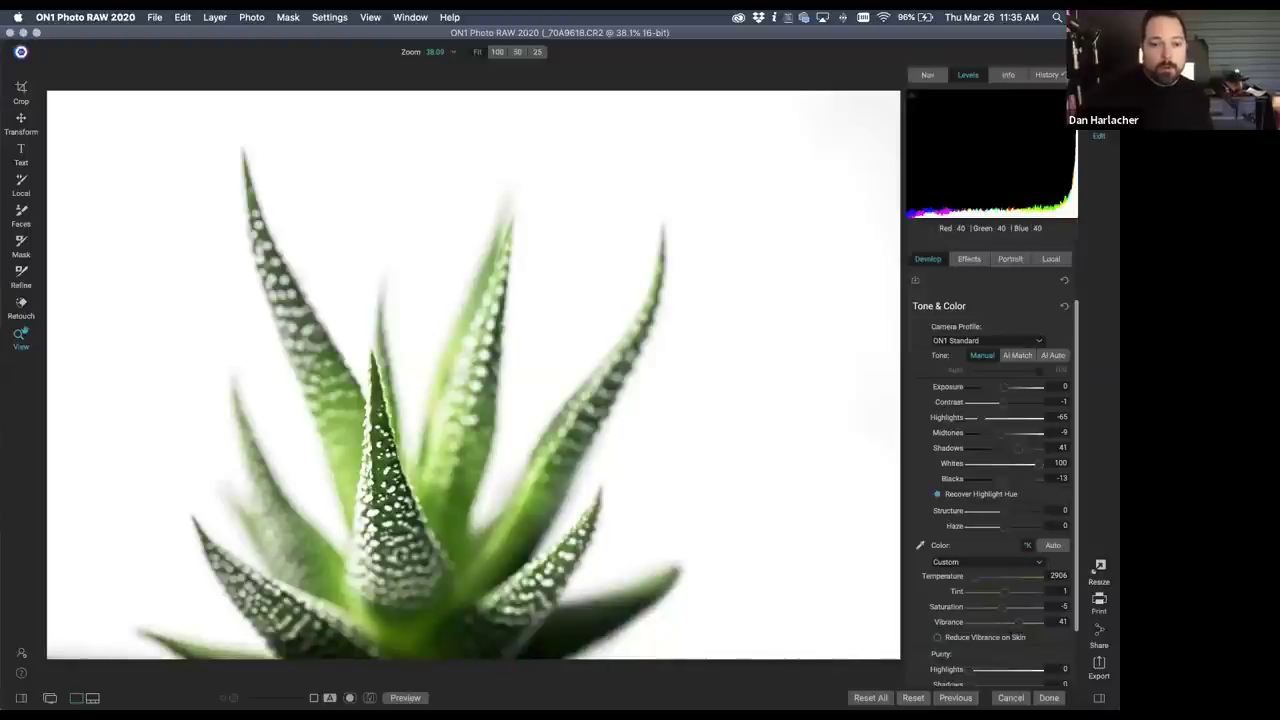
key(backslash)
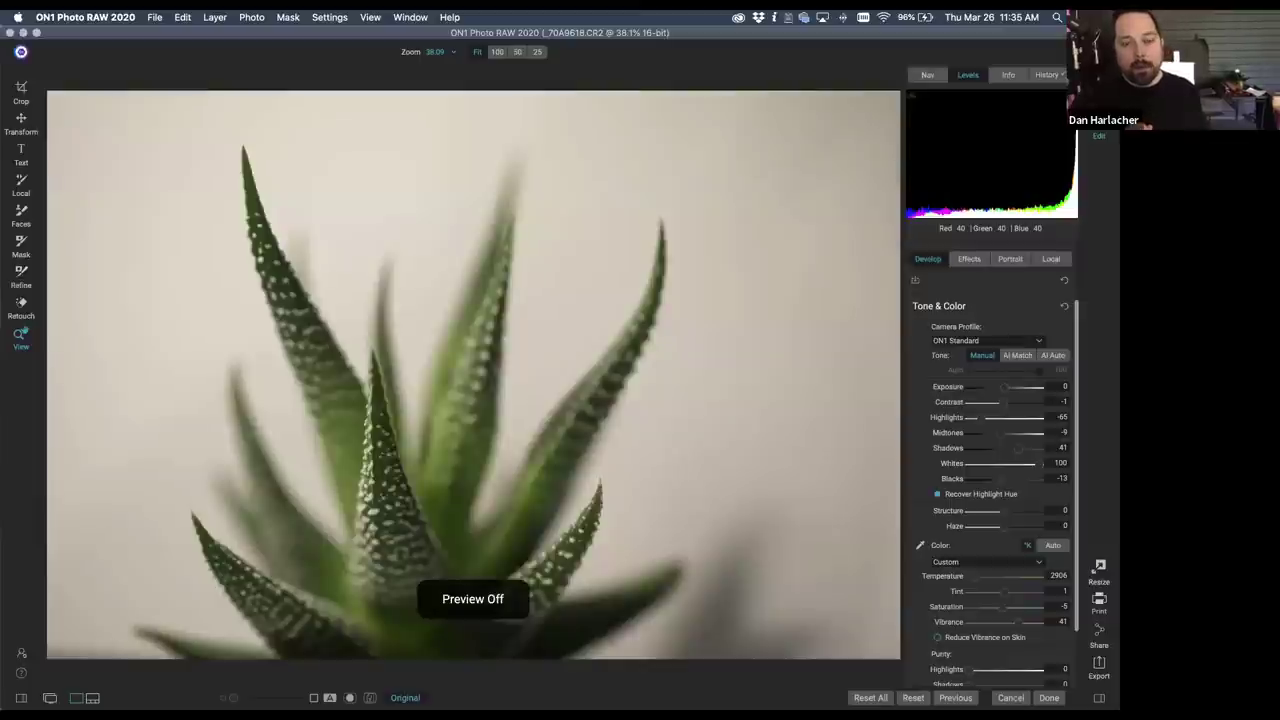
key(backslash)
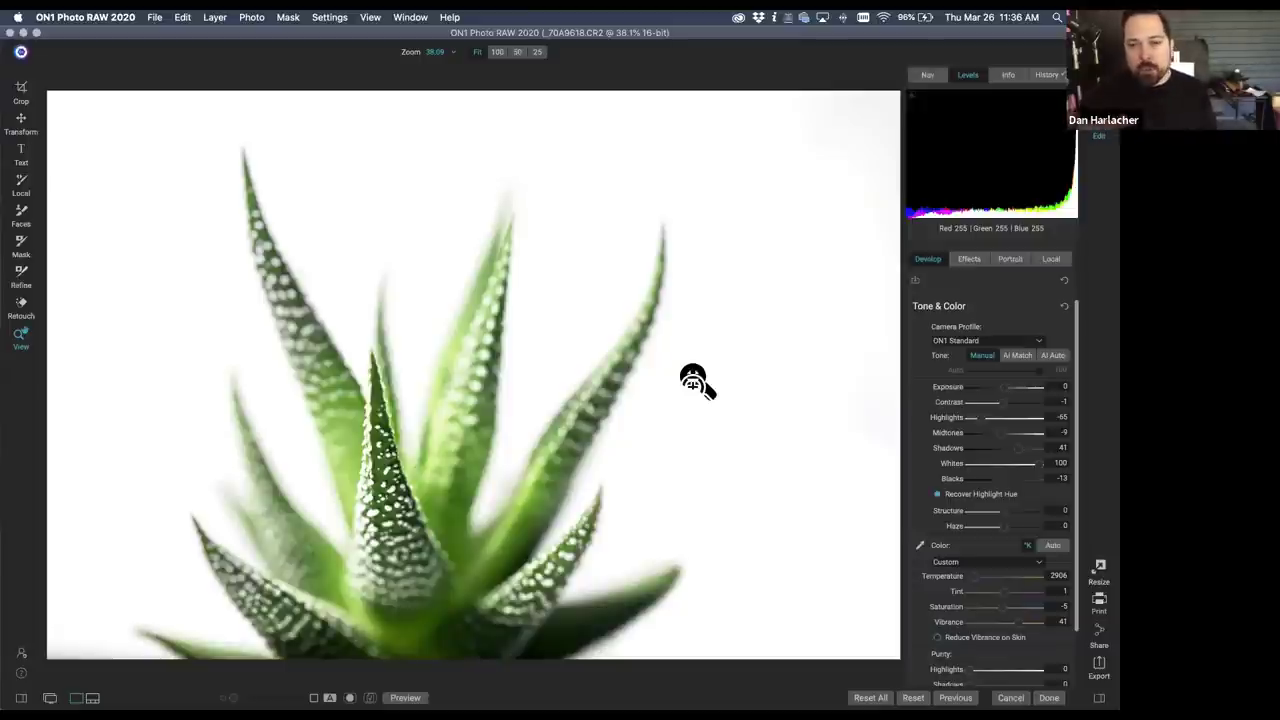
Step: Adjust the Lens Blur filter to an amount of 67, blooming of 853, 8 aperture sides and a curvature of -6
click(969, 259)
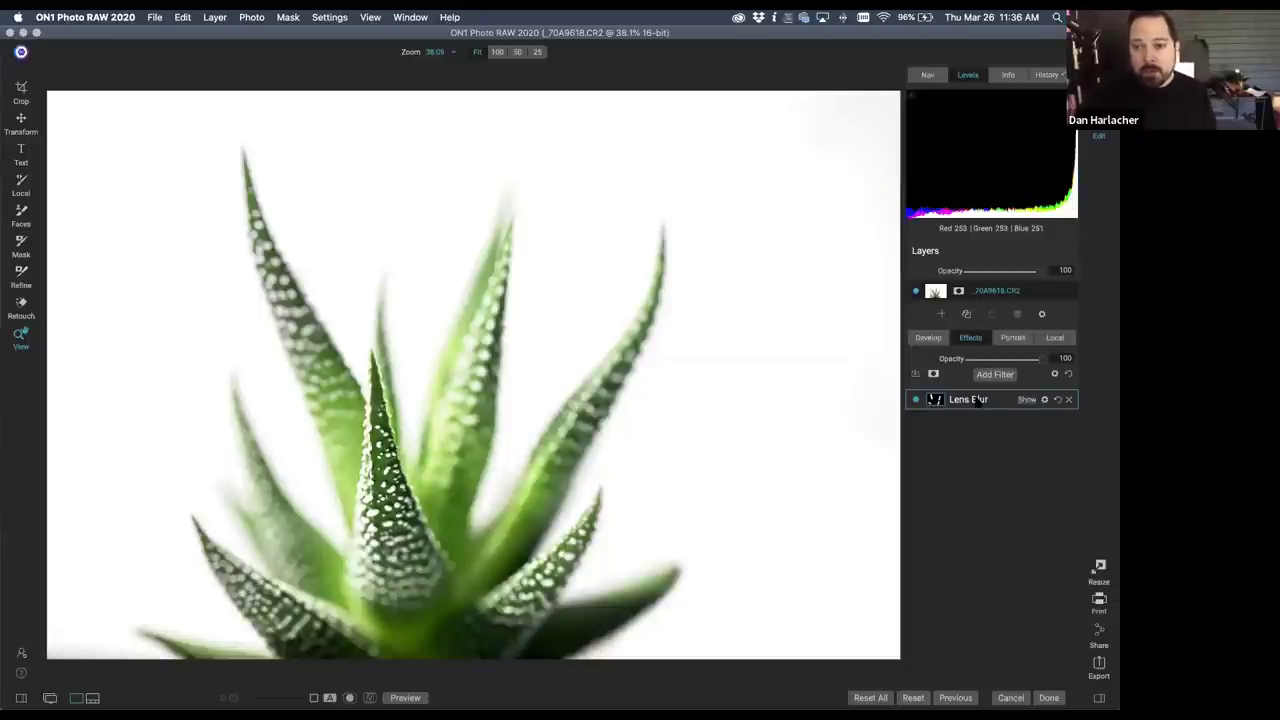
click(977, 400)
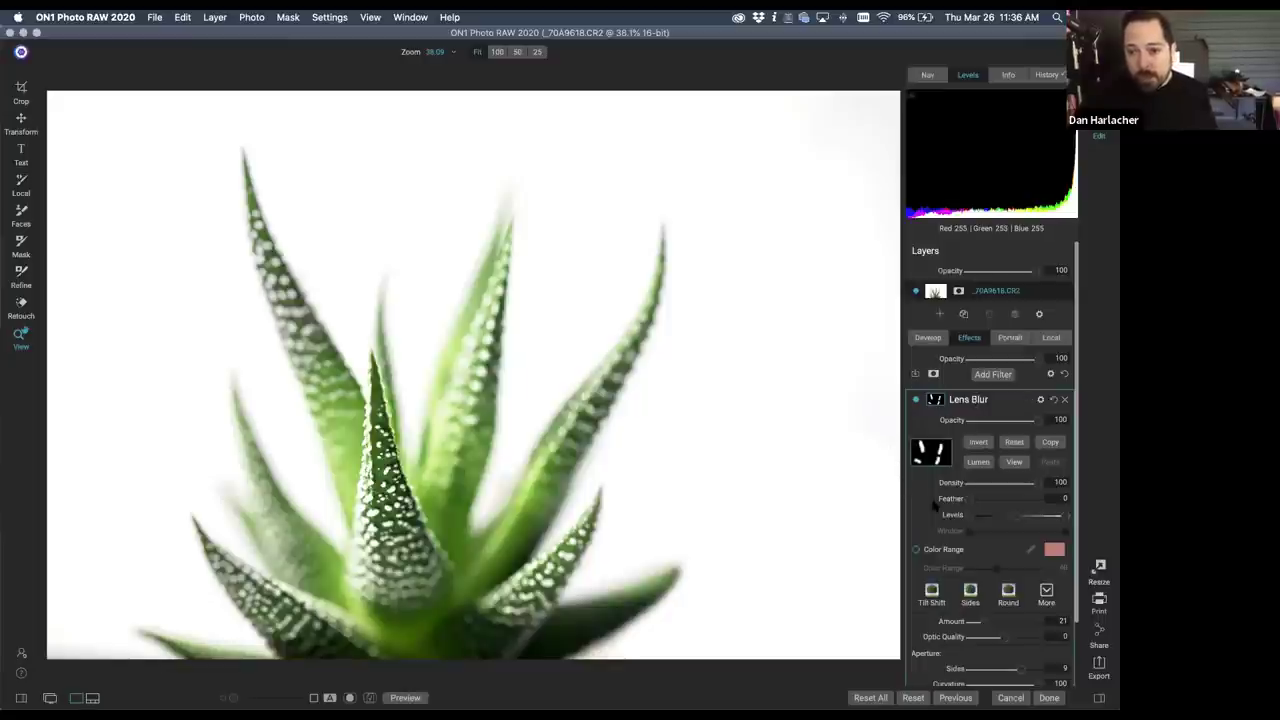
scroll(935, 505, down, 2)
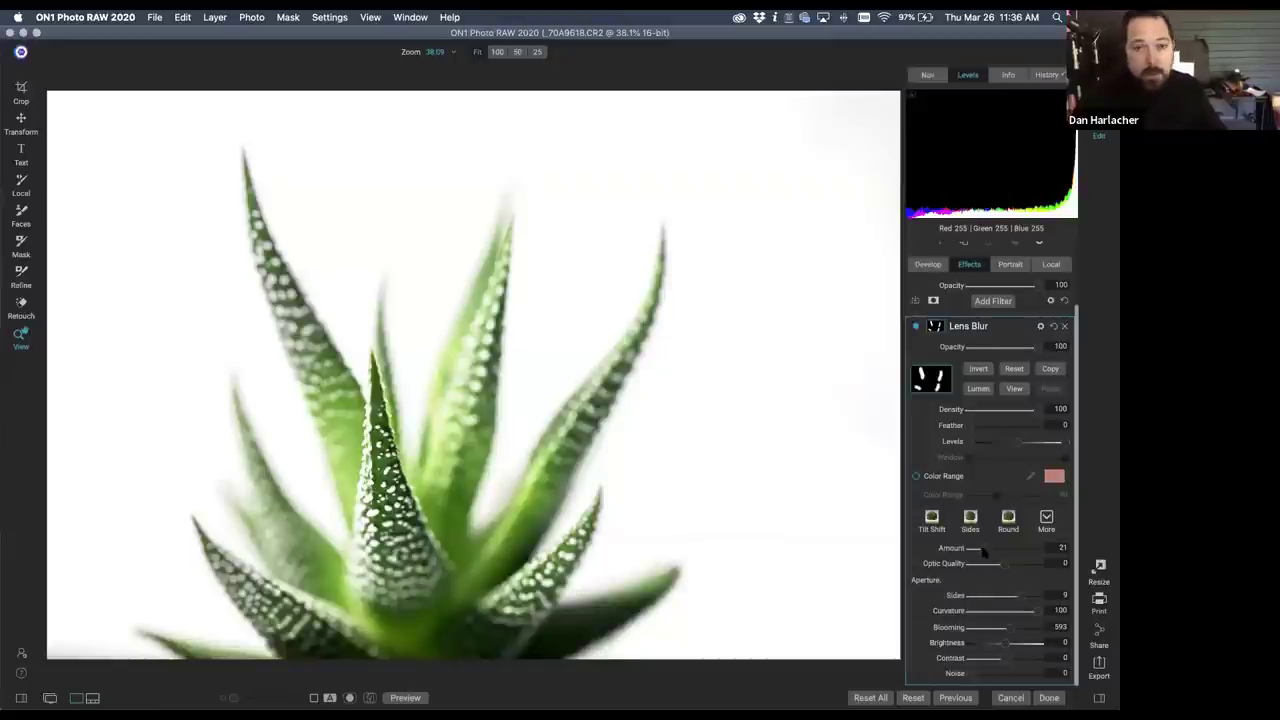
drag(983, 552, 1017, 552)
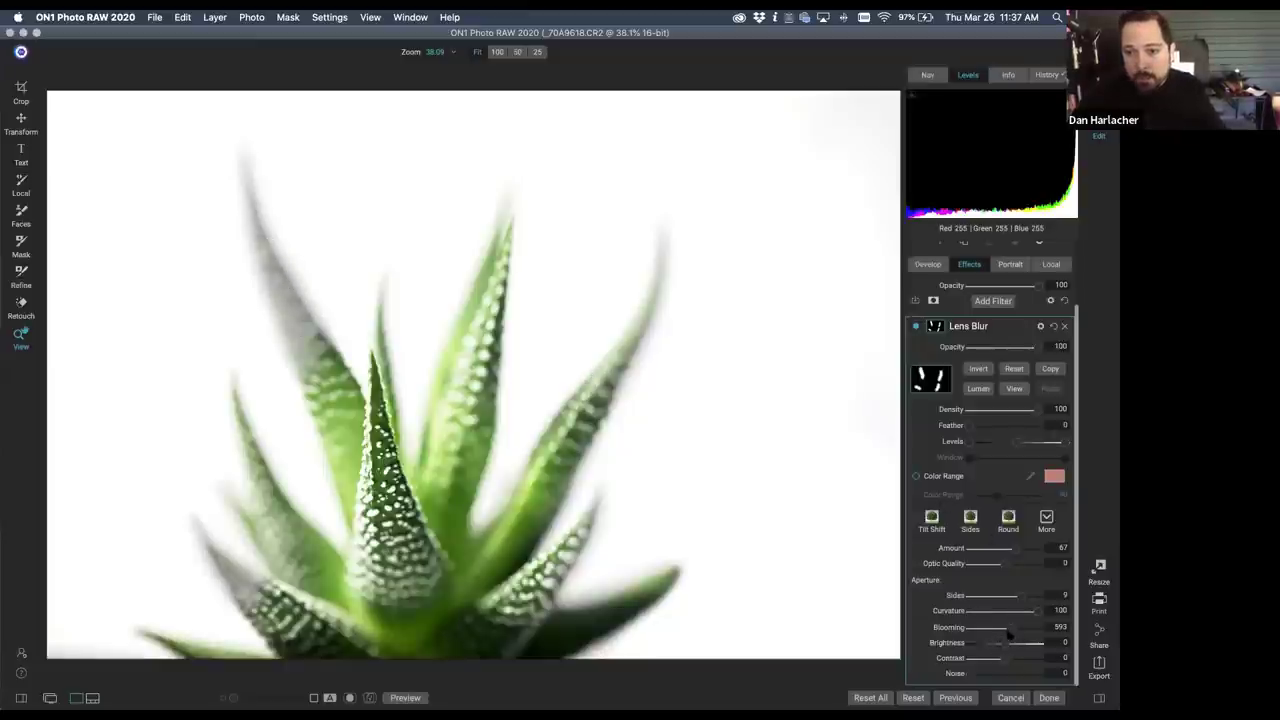
drag(1014, 627, 1027, 627)
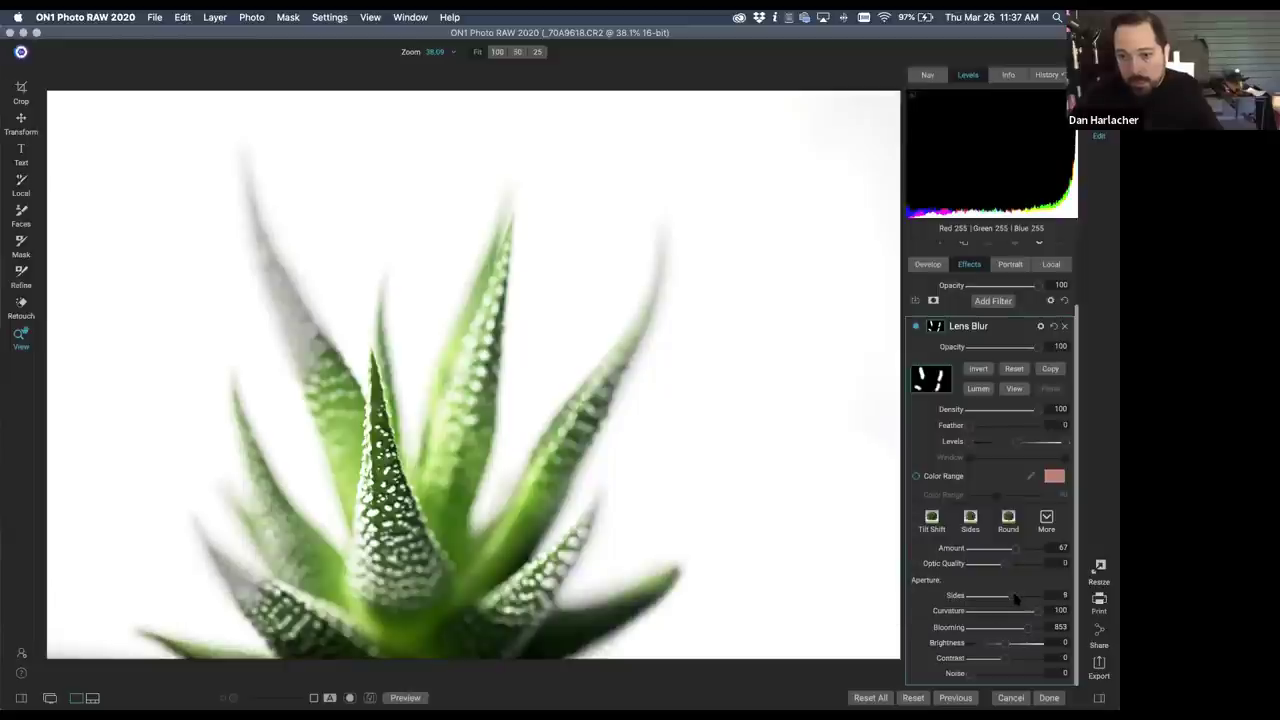
drag(1030, 610, 998, 614)
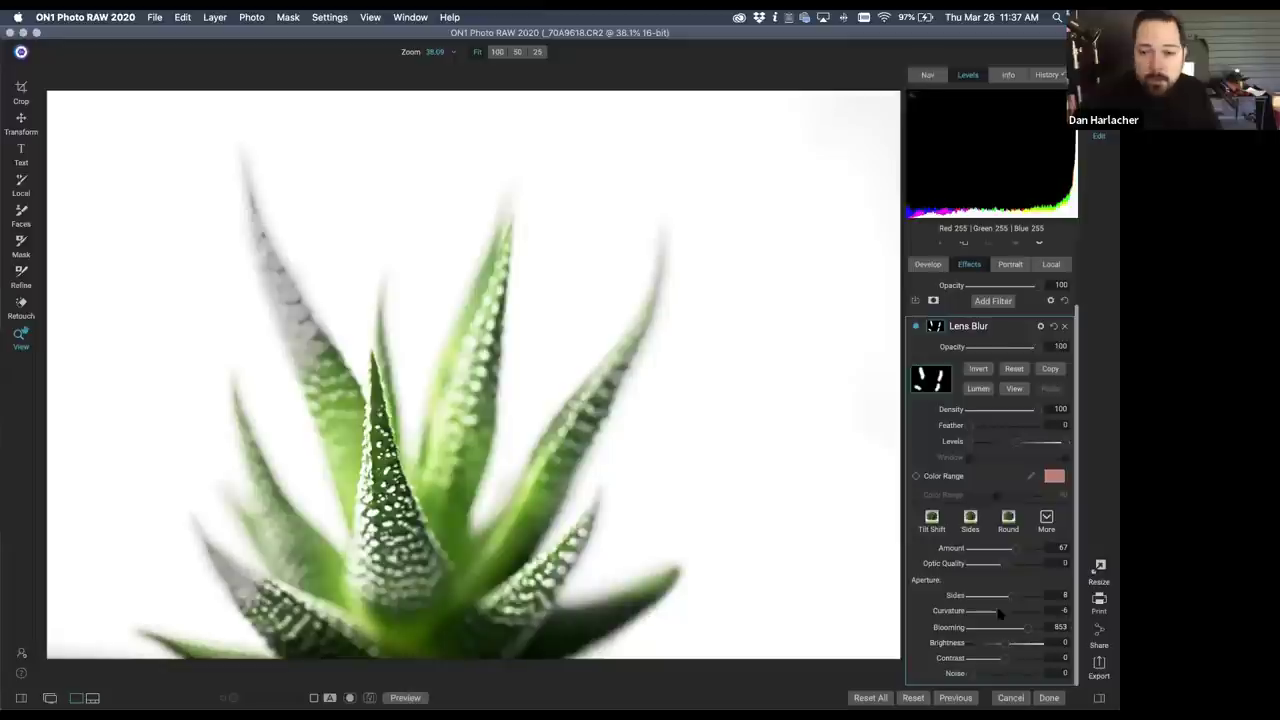
Step: Try Lens Blur amounts of 29 and 54 and a filter opacity of 38, restoring the opacity to 100
click(990, 550)
drag(992, 553, 998, 552)
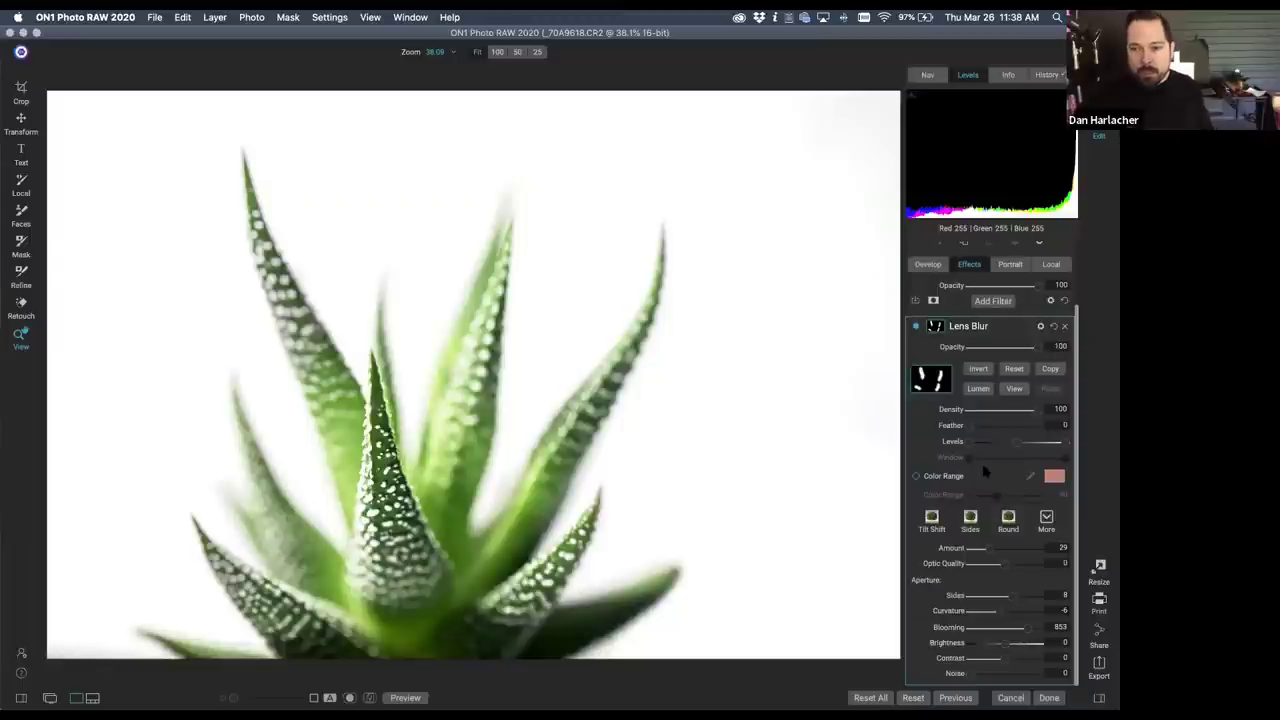
mouse_move(988, 553)
mouse_down()
mouse_move(957, 558)
mouse_move(968, 553)
mouse_up()
click(1007, 553)
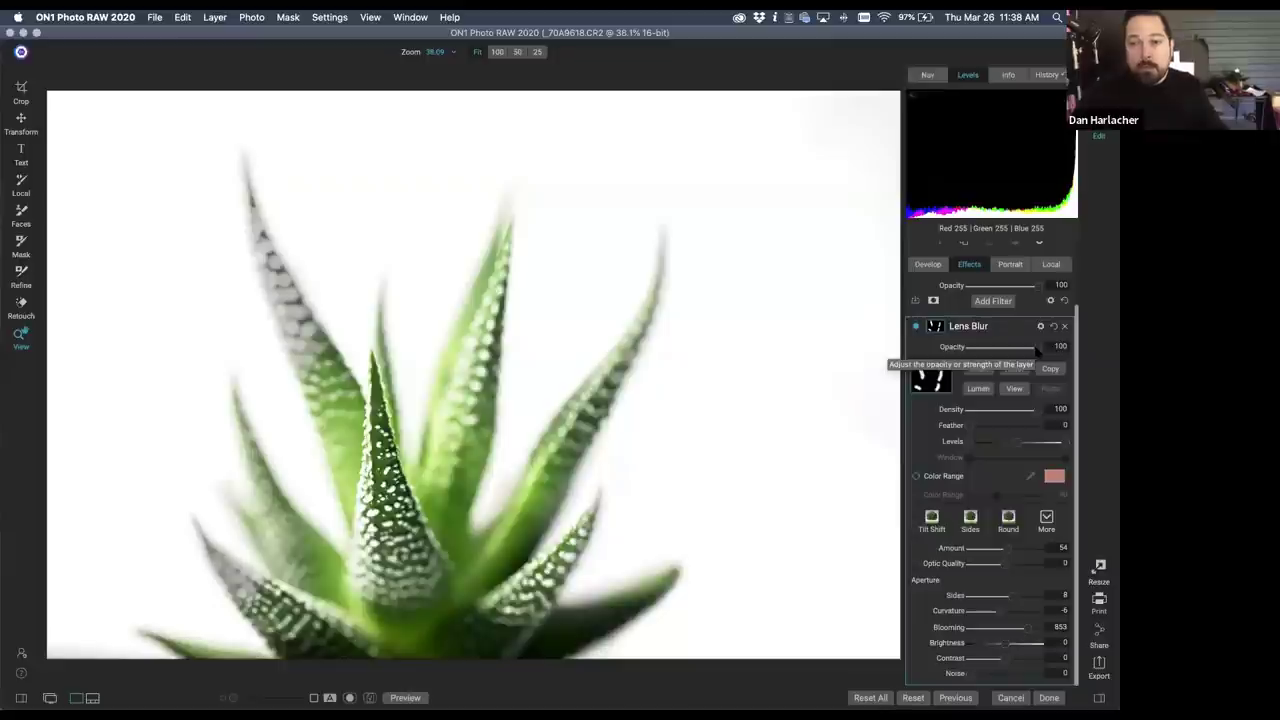
drag(1030, 347, 994, 346)
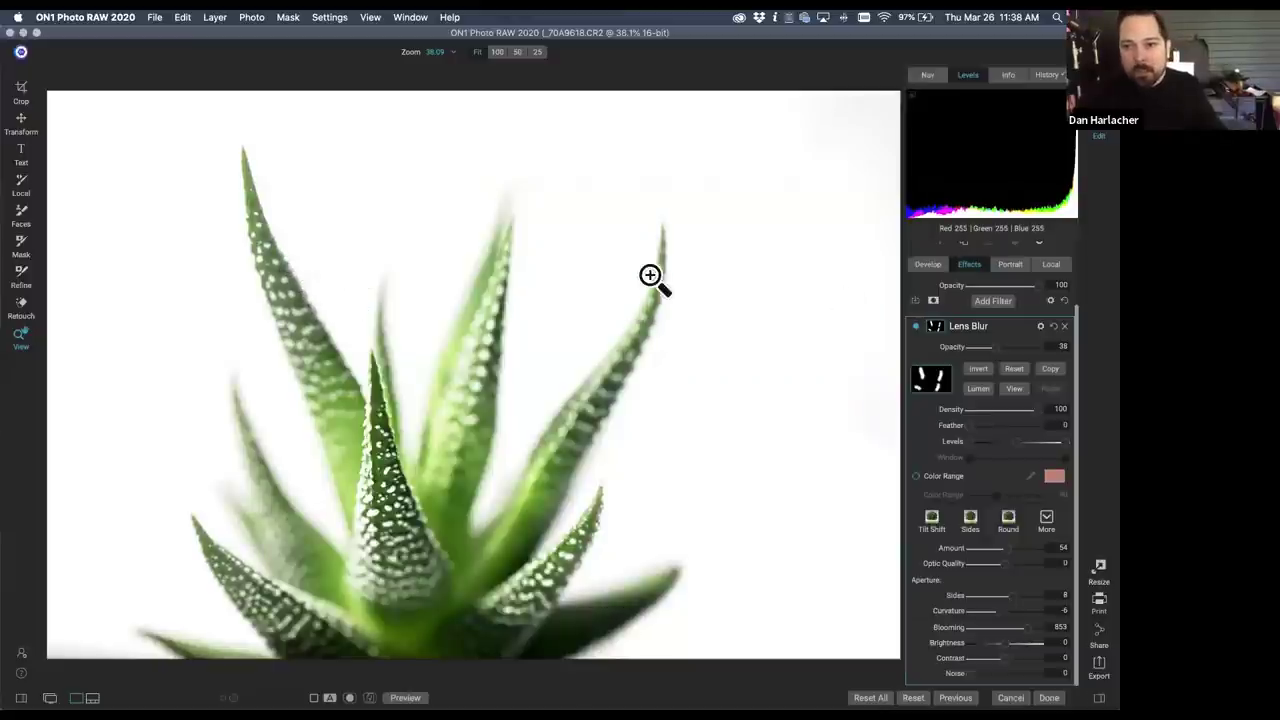
double_click(992, 347)
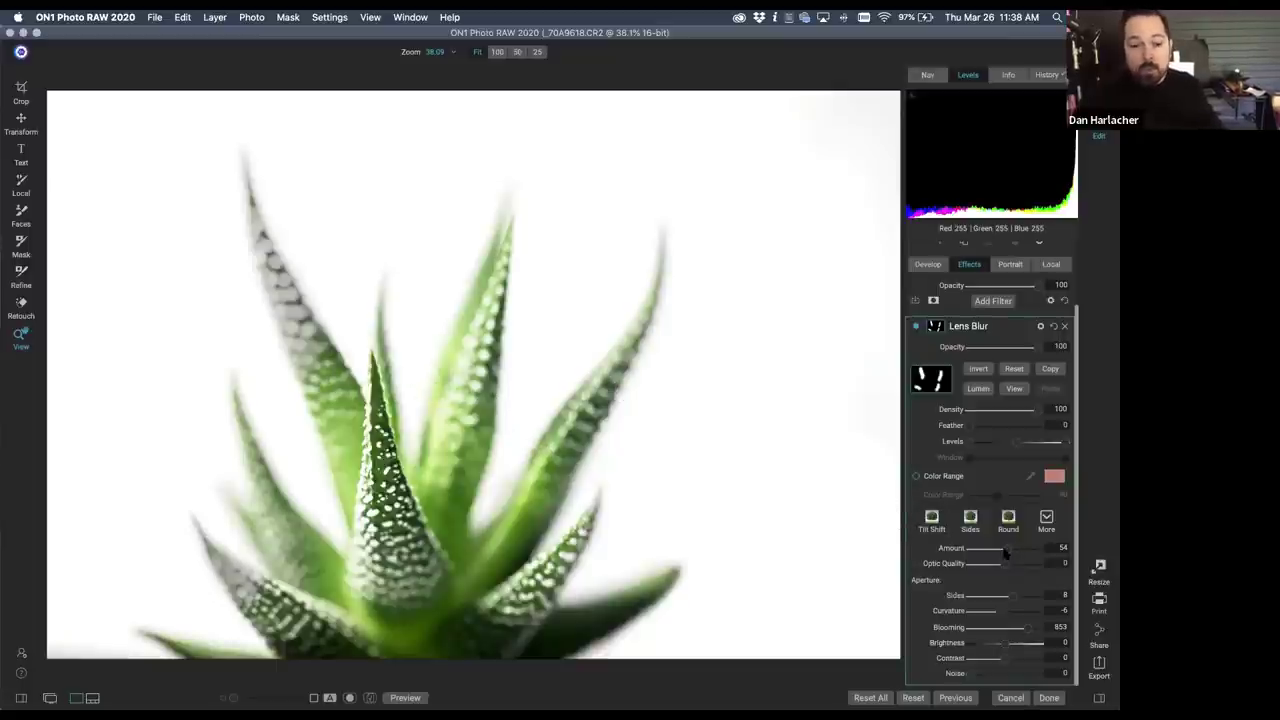
Step: Lower the Lens Blur amount to 24 and bring up the filter's mask options
drag(1005, 552, 986, 553)
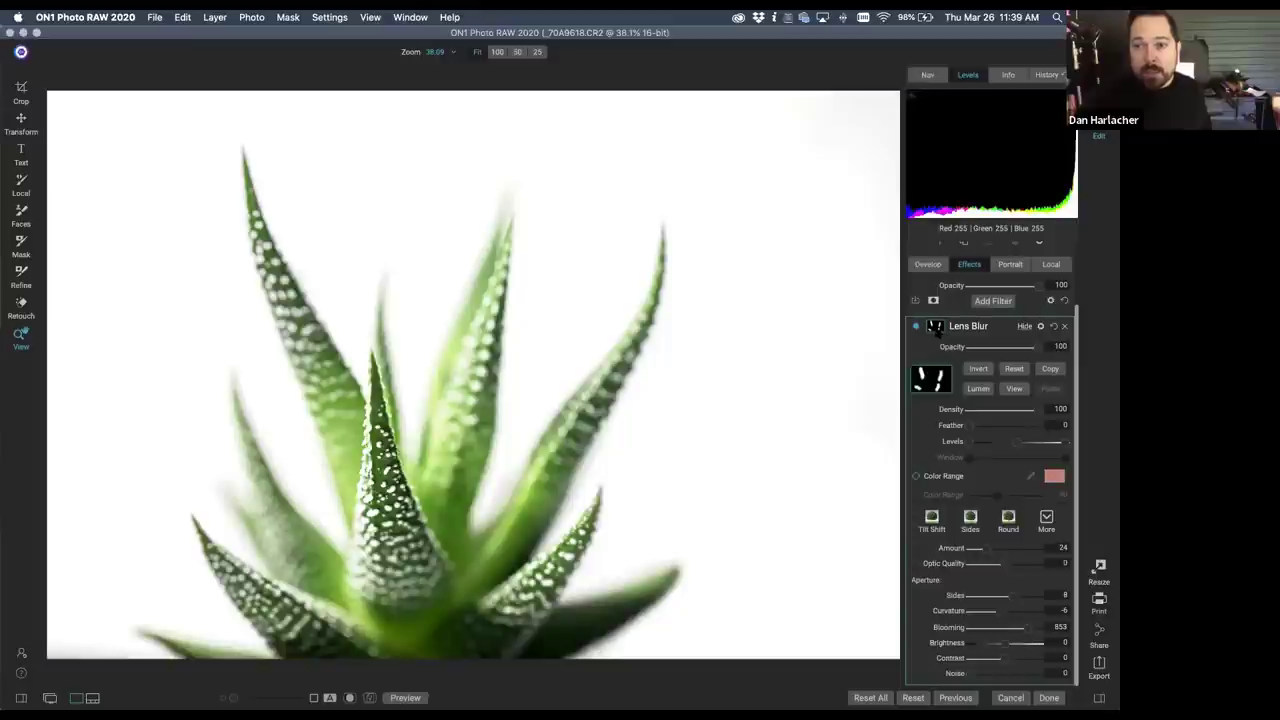
click(935, 328)
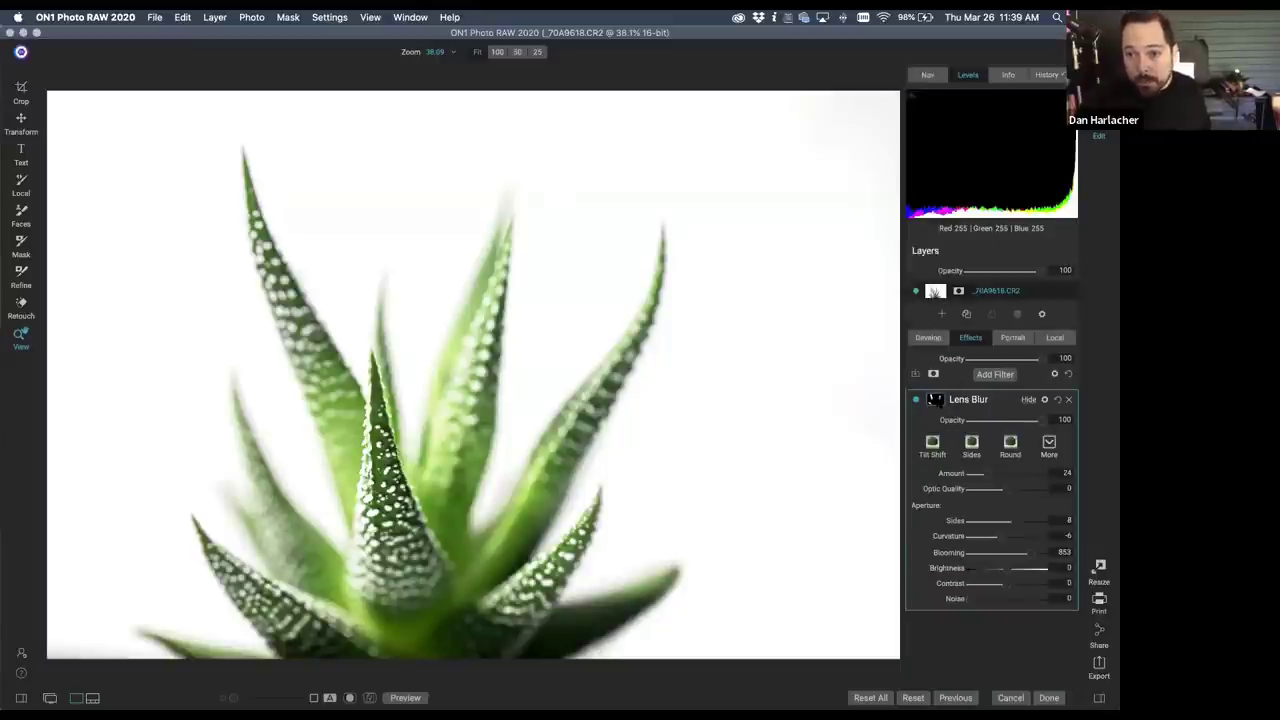
click(935, 399)
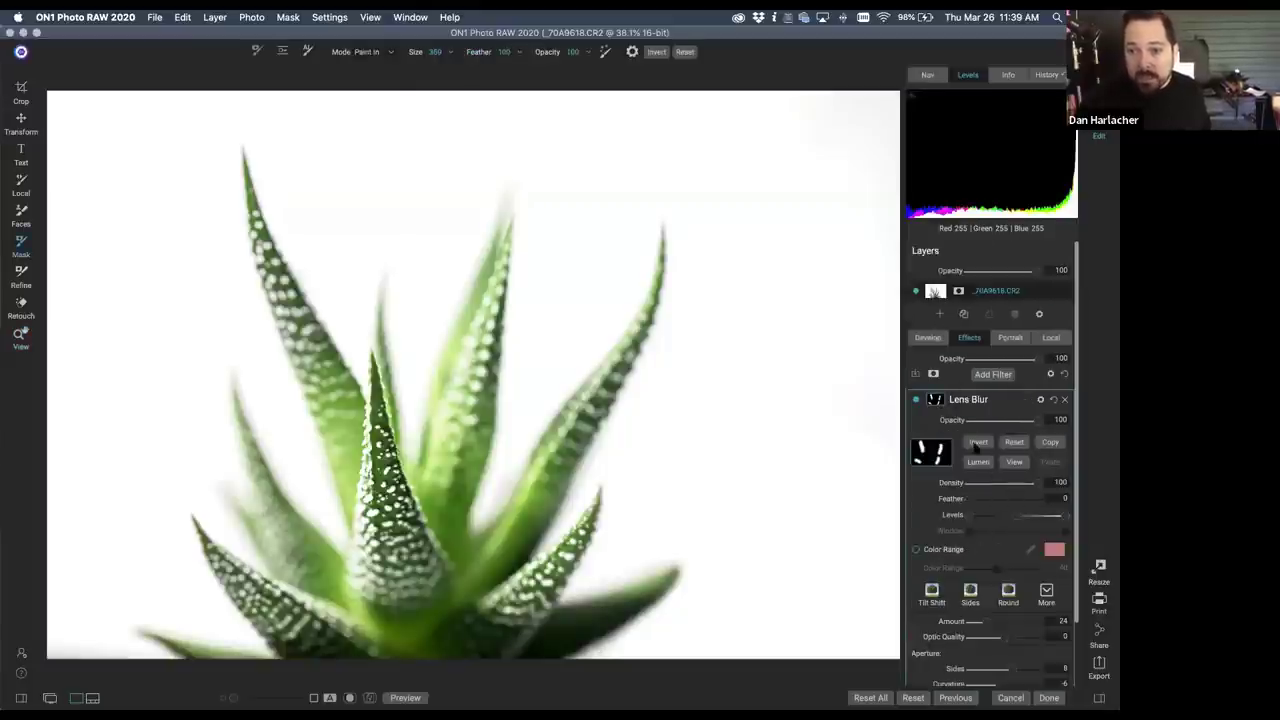